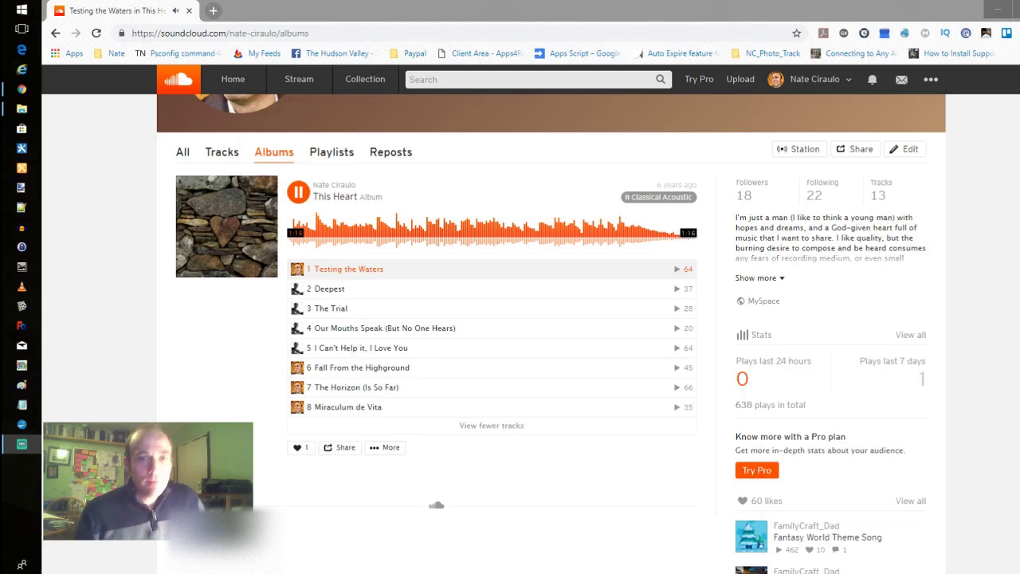
# Open DSC_0198.NEF from the Hopewell_Rec_10-28-2018 folder in paint.net and maximize the editor window.
pyautogui.click(992, 9)
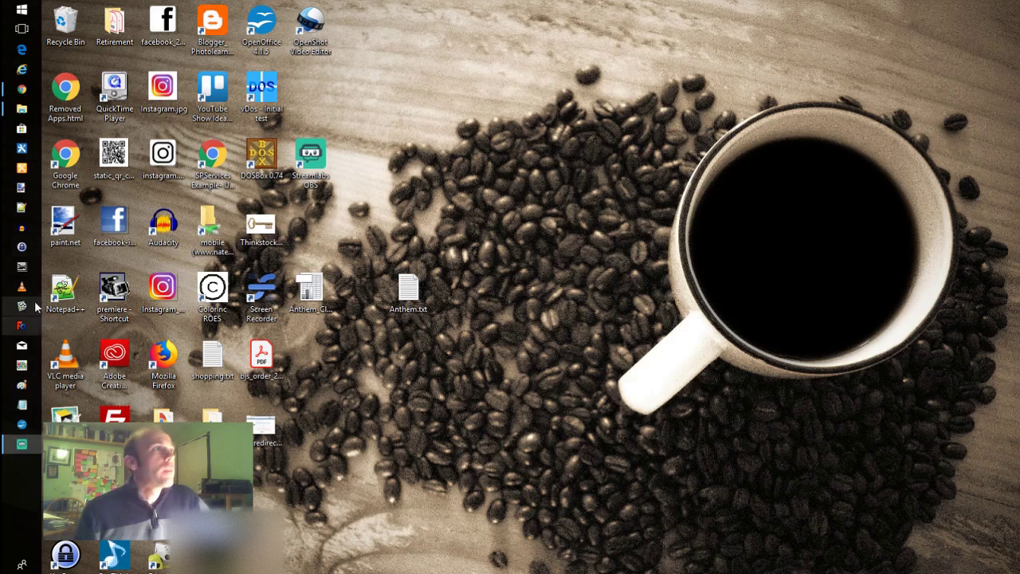
pyautogui.click(21, 109)
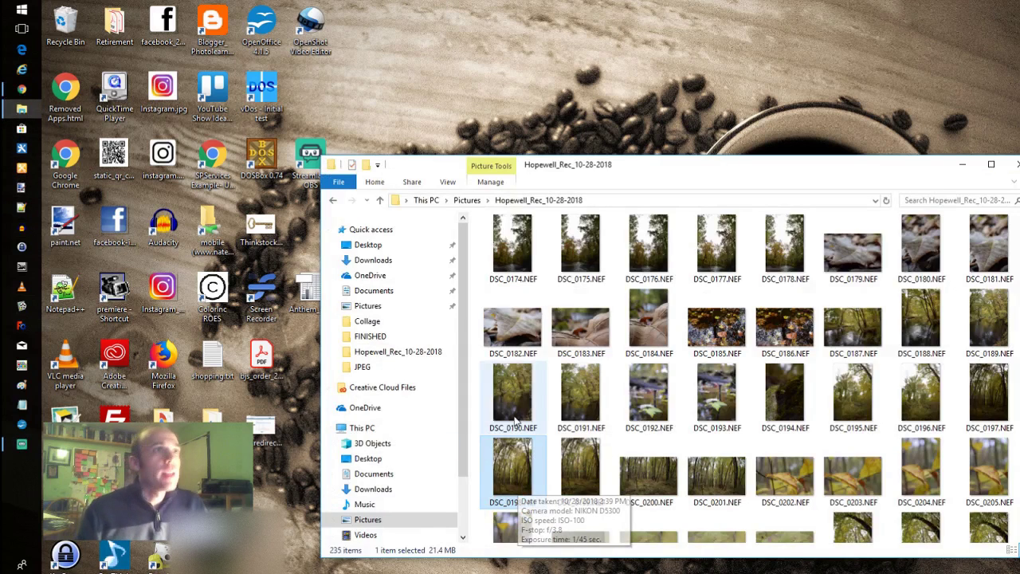
pyautogui.moveTo(518, 478); pyautogui.dragTo(396, 405)
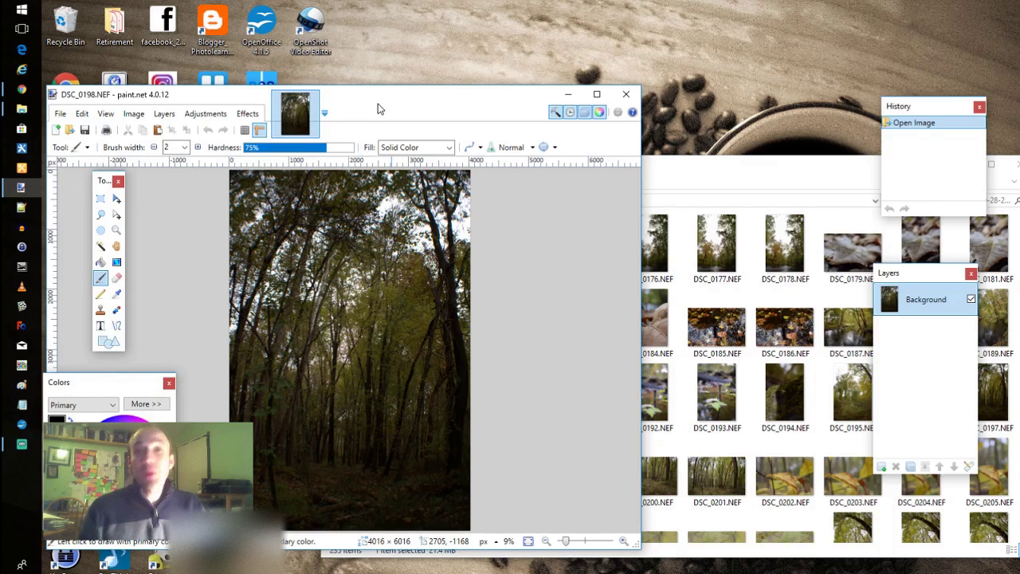
pyautogui.doubleClick(384, 102)
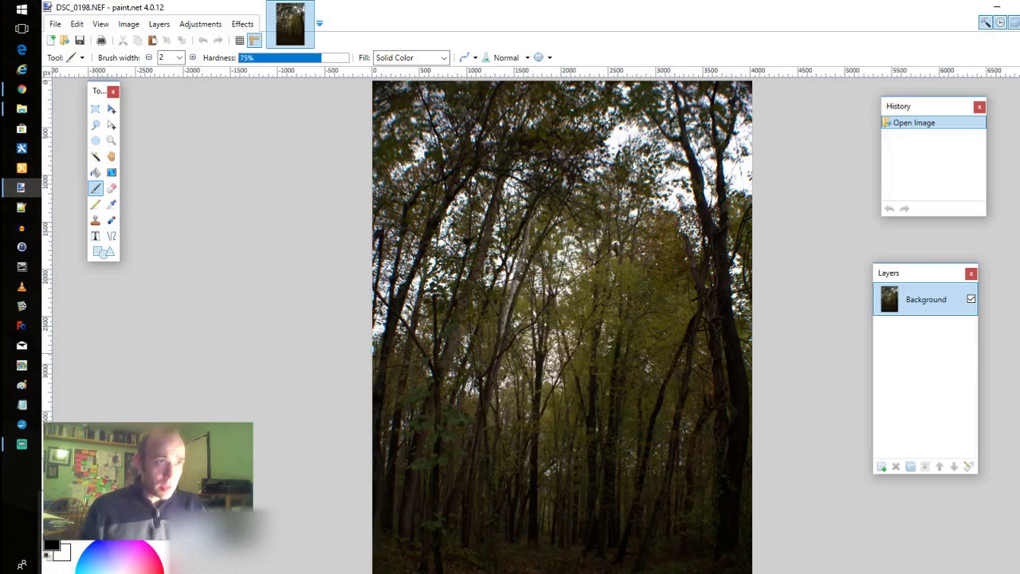
# Duplicate the Background layer twice and hide the original at the bottom of the layer stack.
pyautogui.click(911, 467)
pyautogui.click(970, 333)
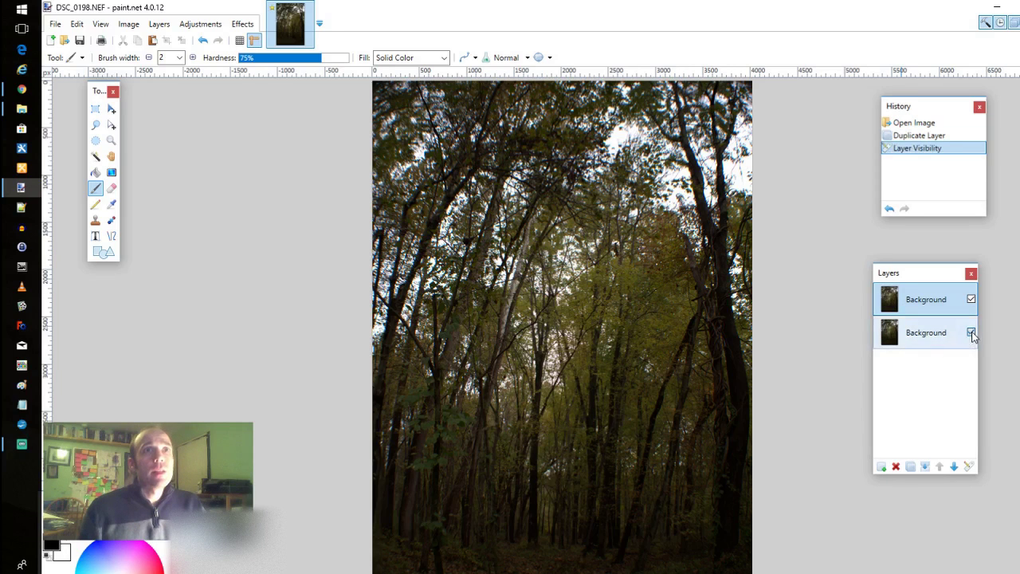
pyautogui.click(910, 467)
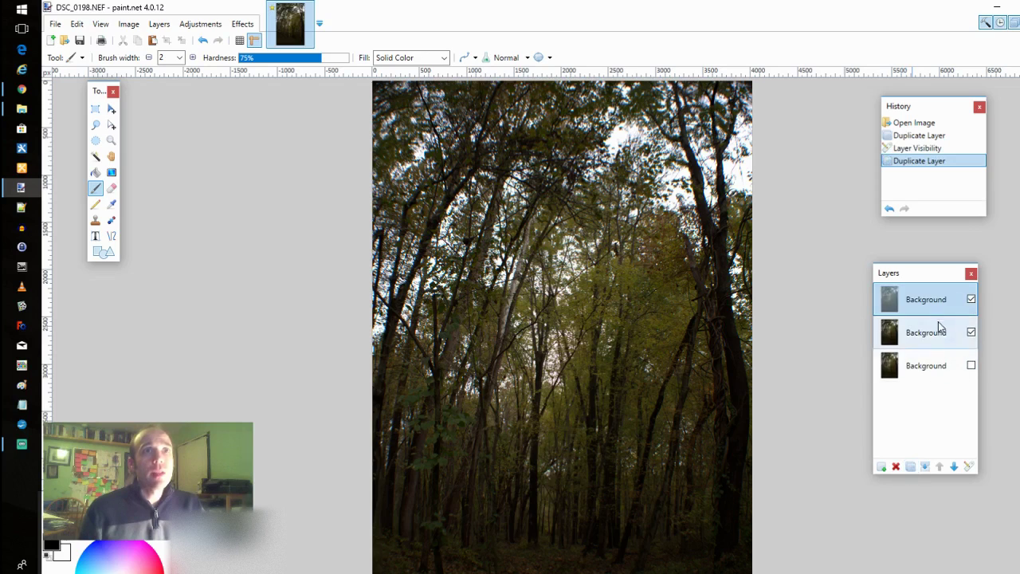
# Set the top layer's blend mode to Additive with opacity 219 and merge it into the layer below.
pyautogui.click(158, 24)
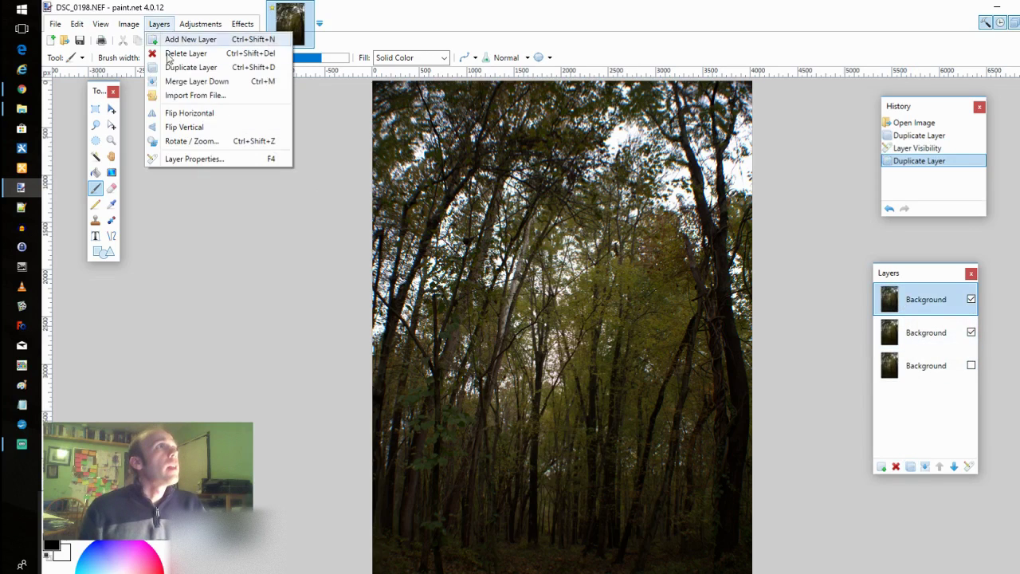
pyautogui.click(194, 159)
pyautogui.click(581, 345)
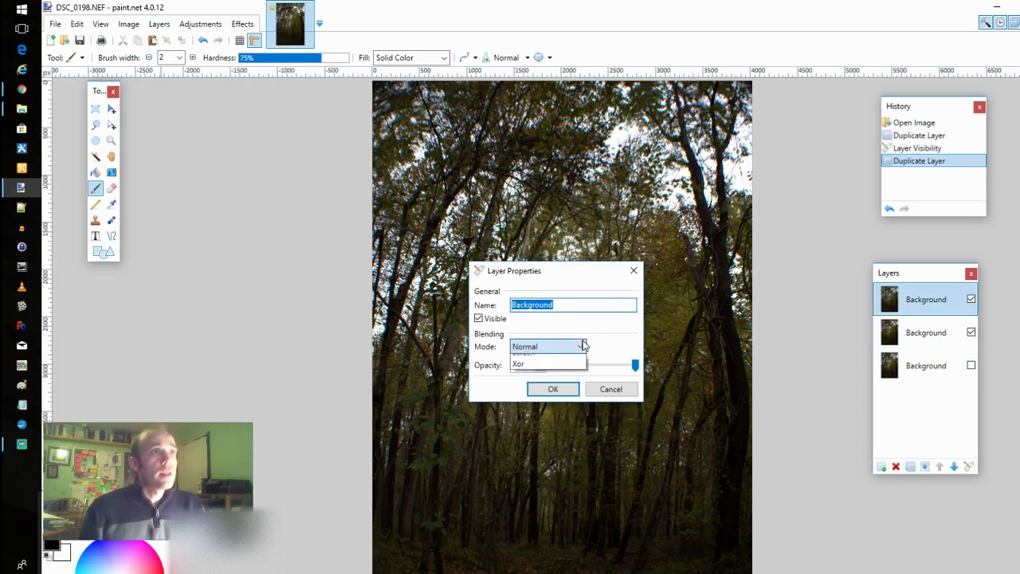
pyautogui.click(550, 380)
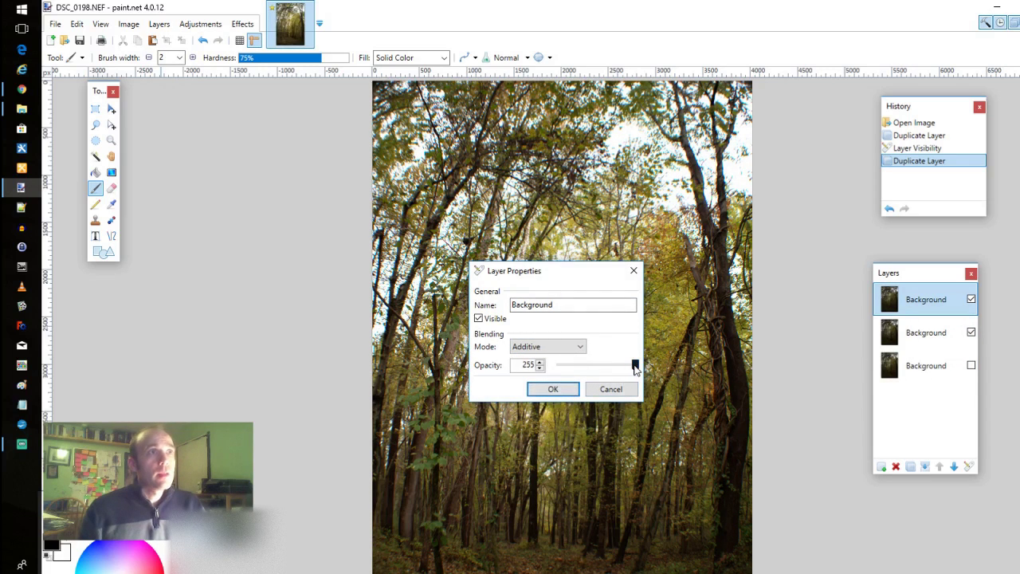
pyautogui.moveTo(635, 368); pyautogui.dragTo(625, 368)
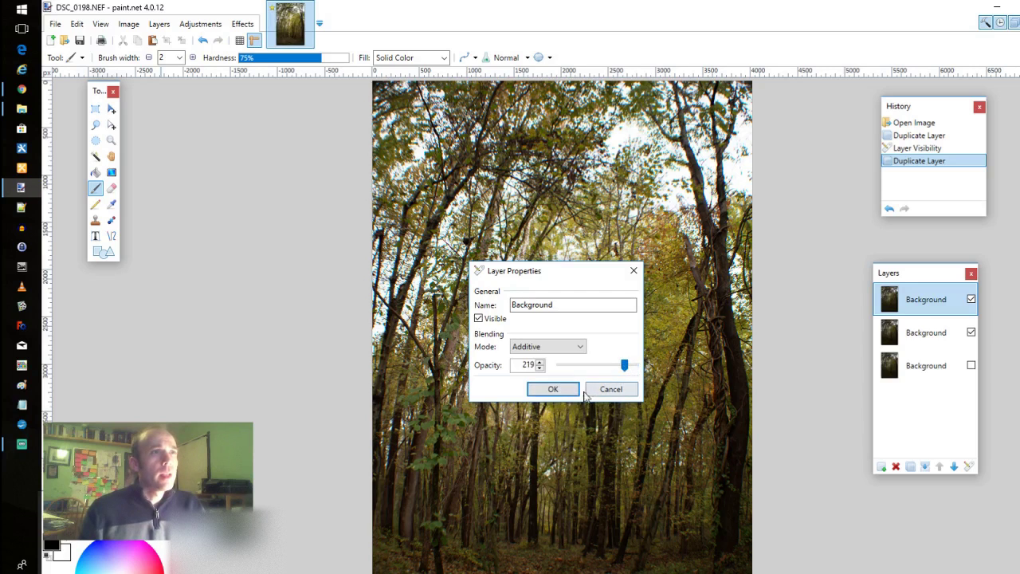
pyautogui.click(545, 390)
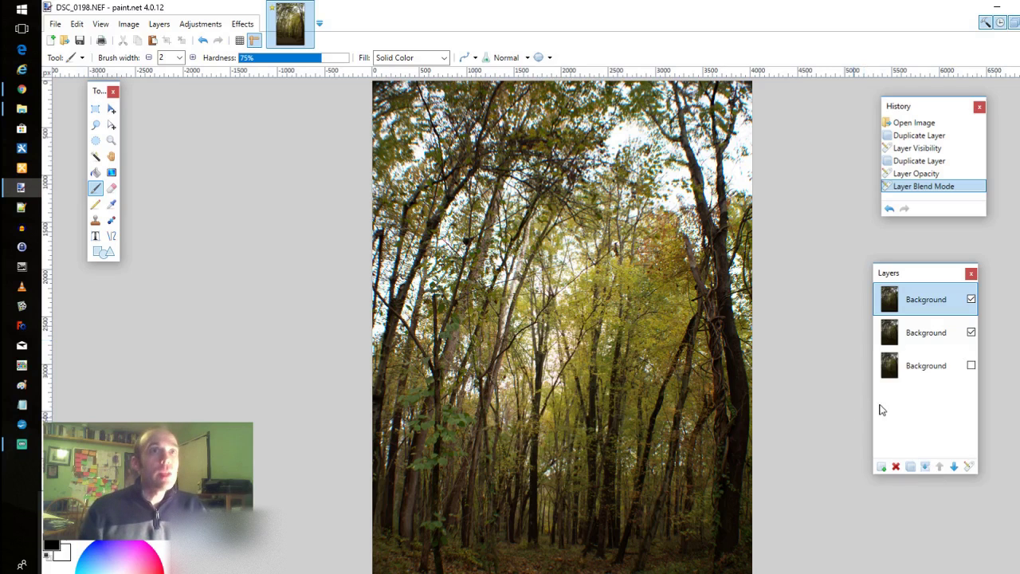
pyautogui.click(925, 466)
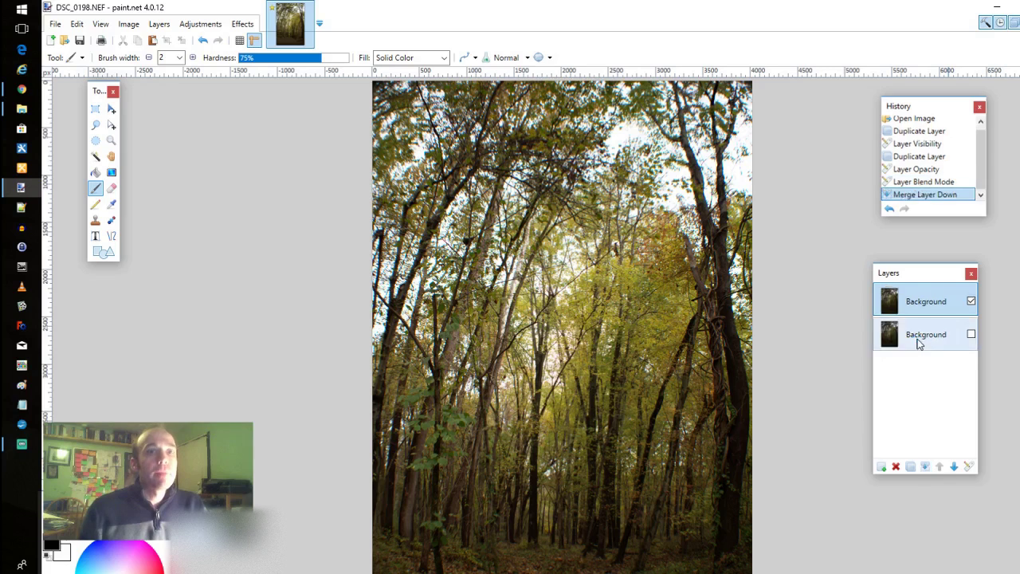
# Duplicate the merged layer, blend the copy as Color Burn at opacity 30, and merge it down.
pyautogui.click(911, 469)
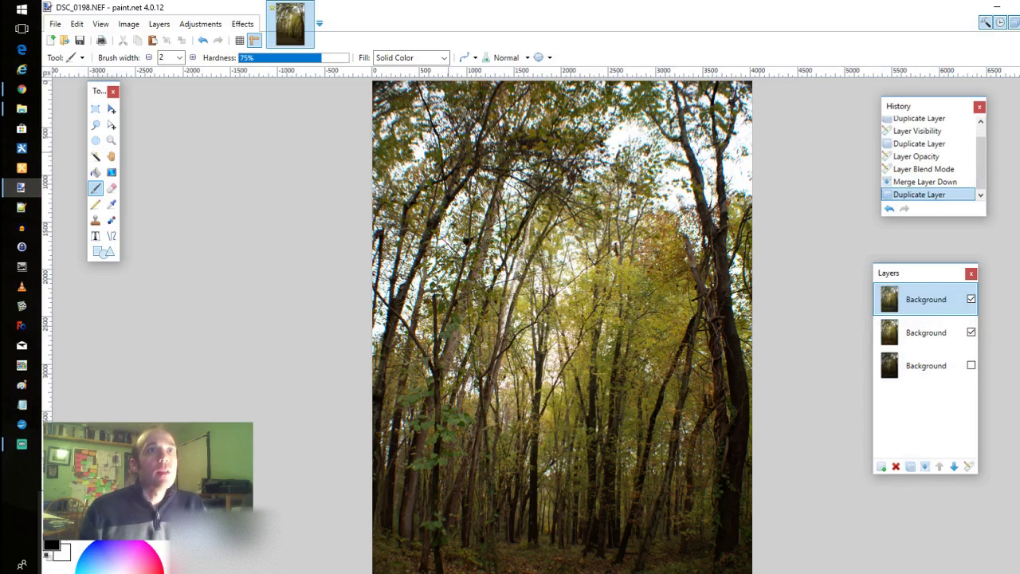
pyautogui.click(159, 23)
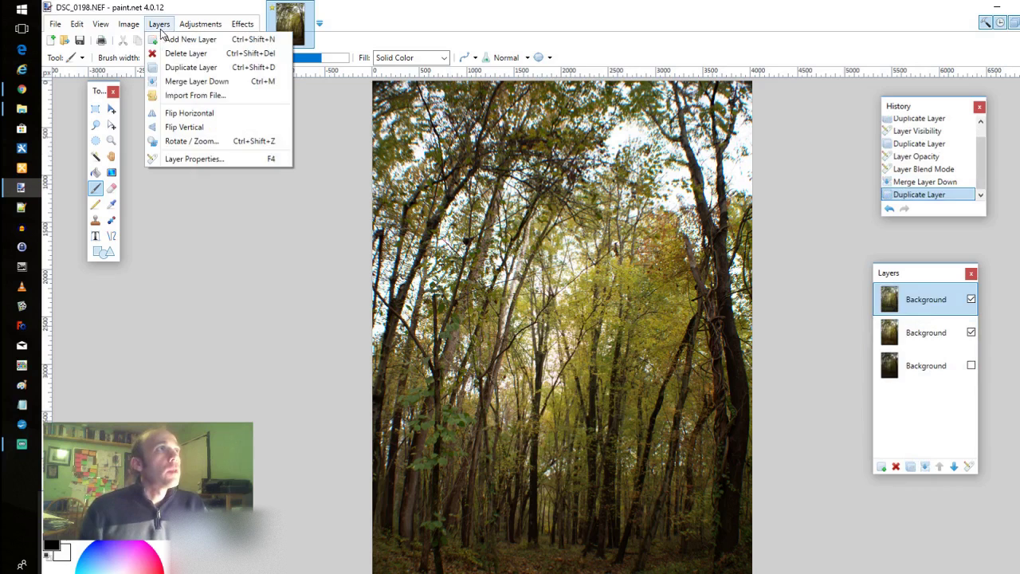
pyautogui.click(213, 160)
pyautogui.click(580, 345)
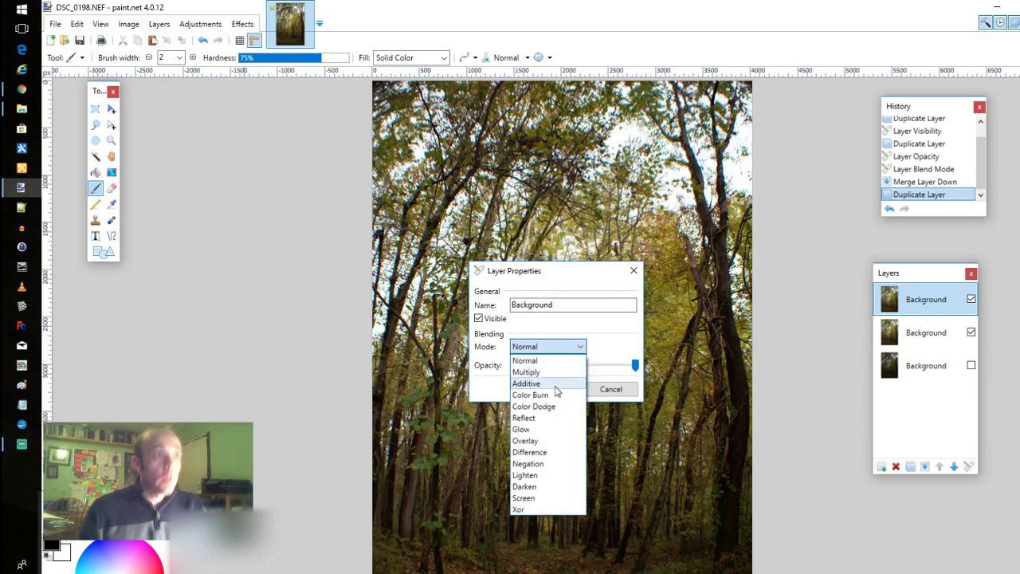
pyautogui.click(530, 395)
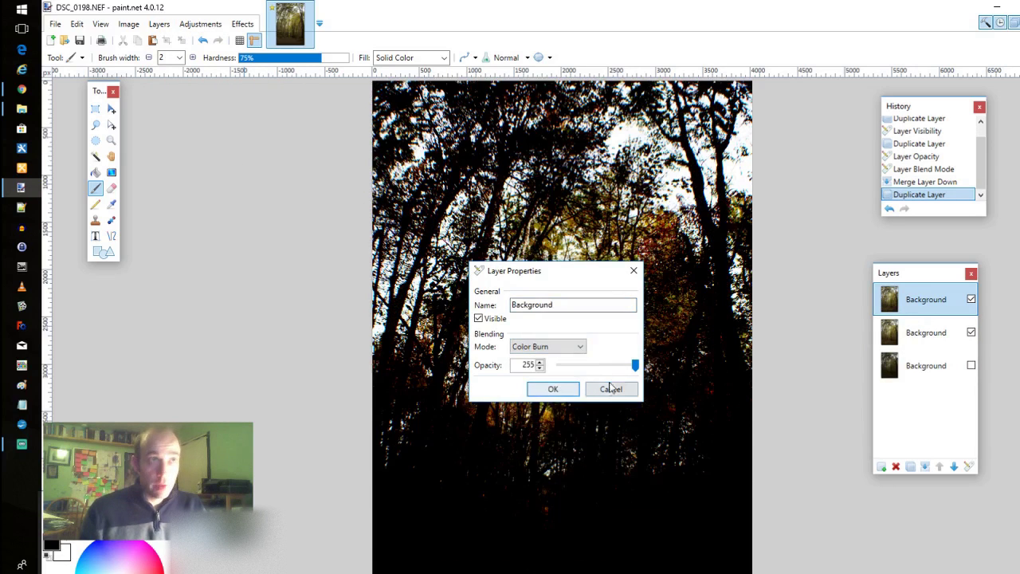
pyautogui.moveTo(636, 368); pyautogui.dragTo(570, 372)
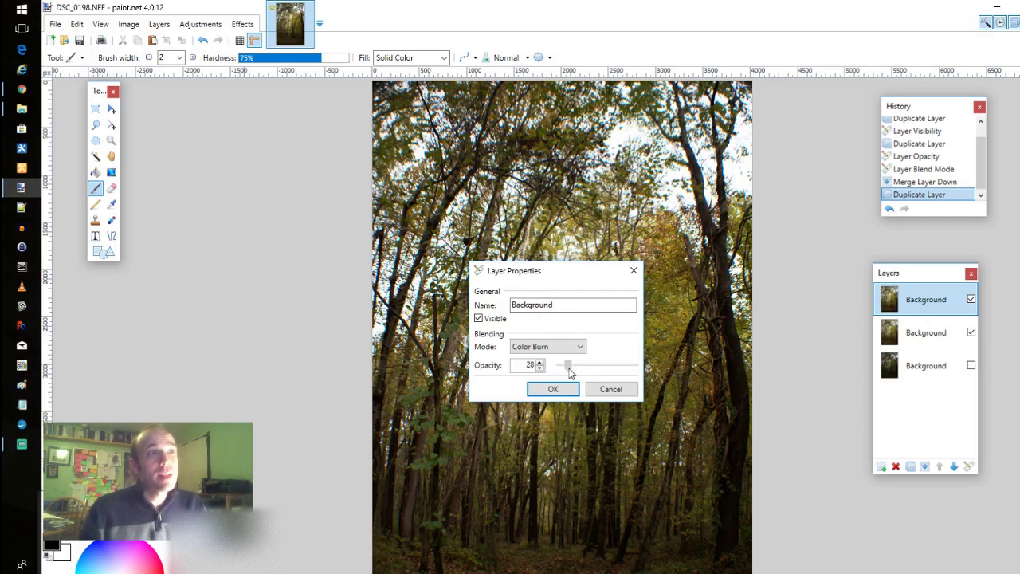
pyautogui.moveTo(570, 373); pyautogui.dragTo(569, 371)
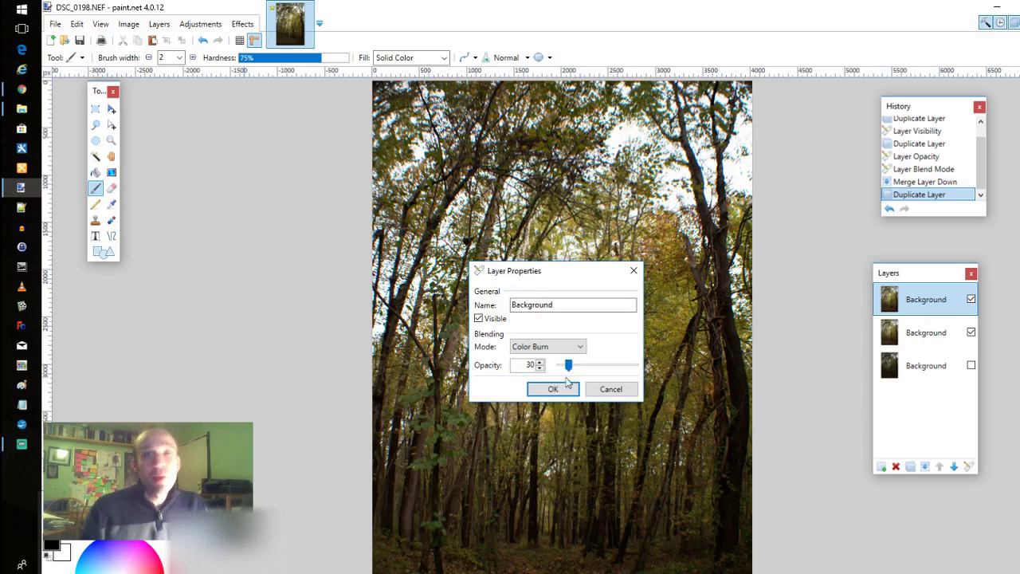
pyautogui.click(553, 389)
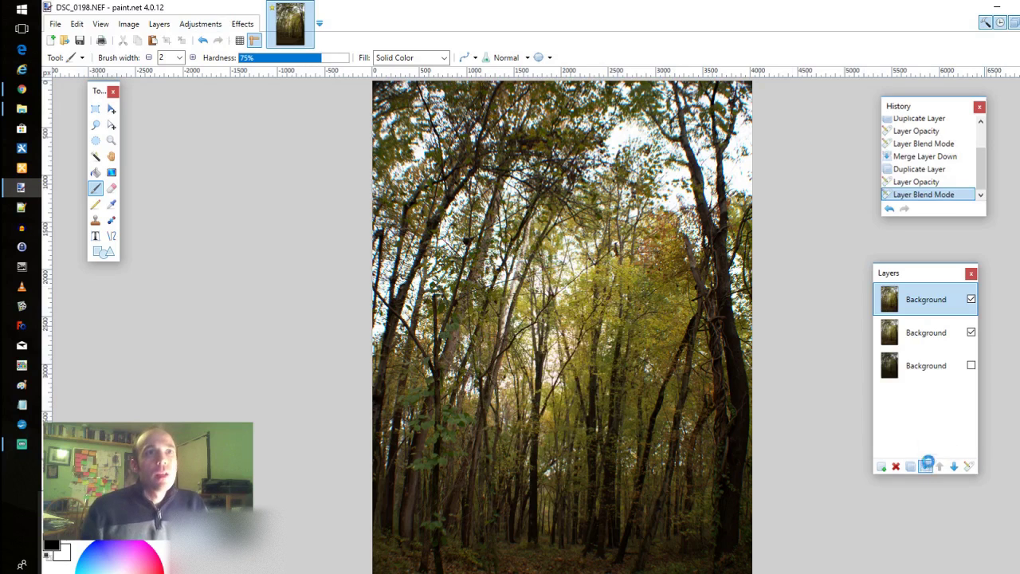
pyautogui.click(924, 467)
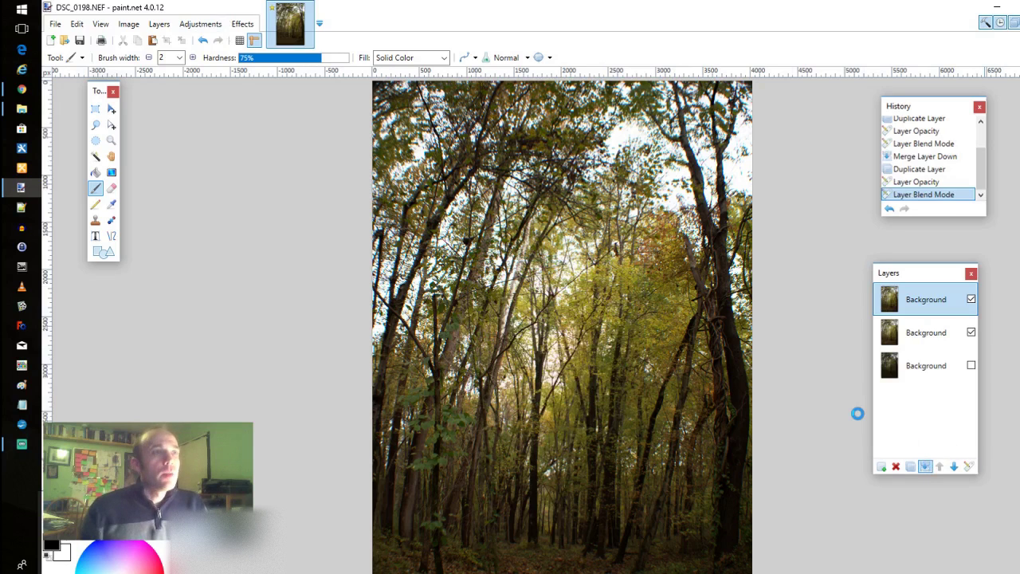
# Apply a Brightness / Contrast adjustment to the merged layer with brightness 8 and contrast 0.
pyautogui.click(158, 24)
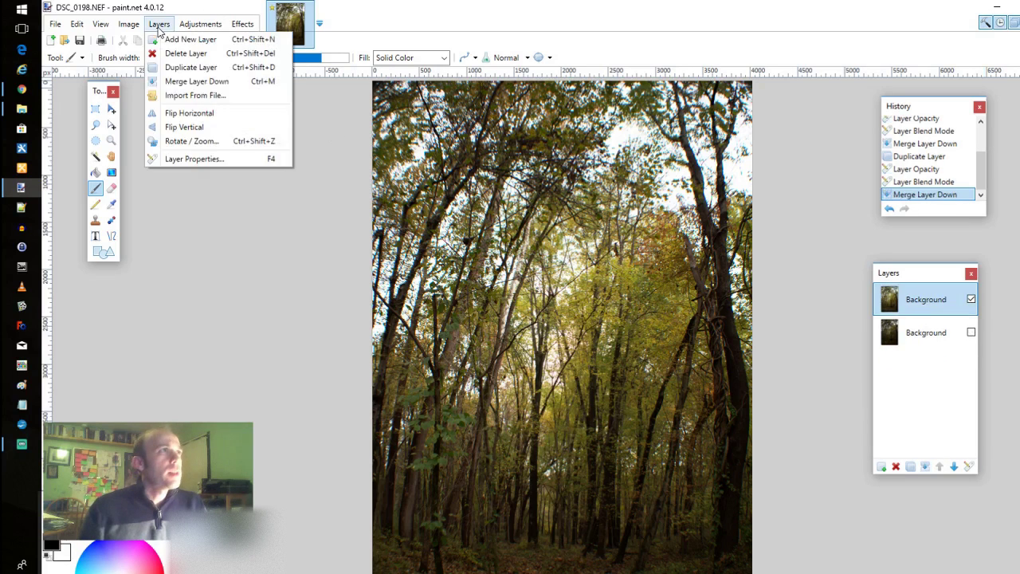
pyautogui.click(216, 26)
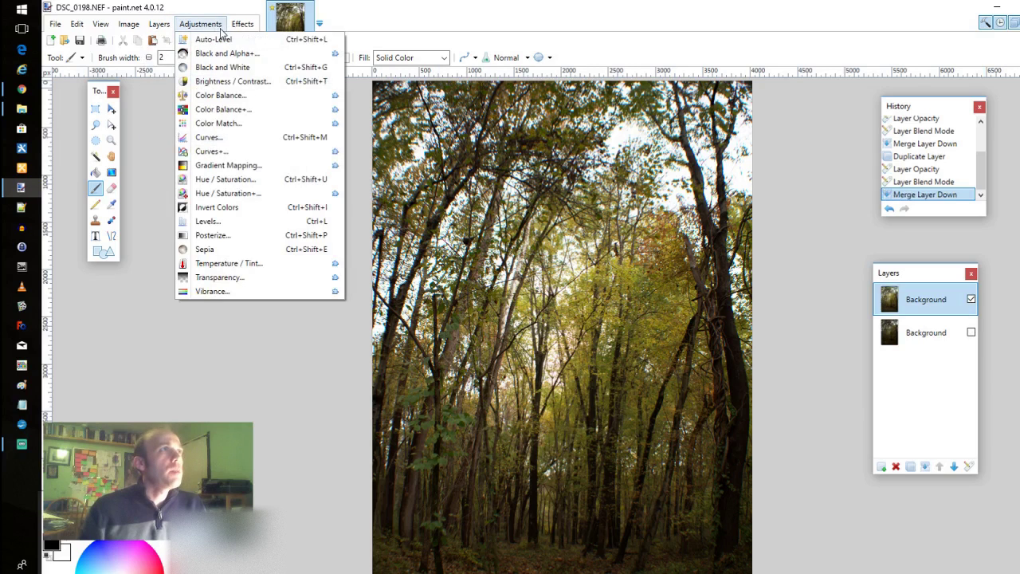
pyautogui.click(233, 81)
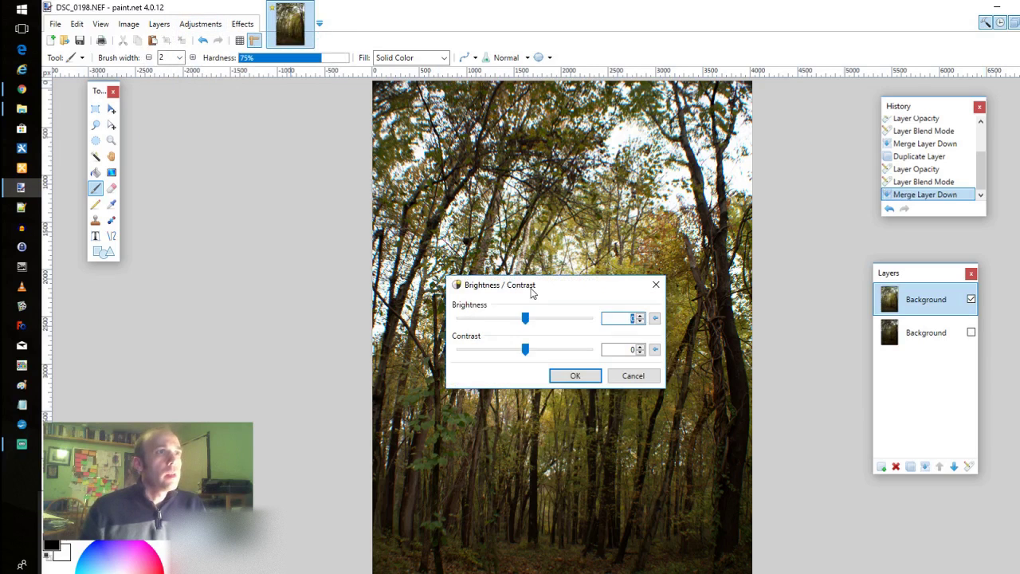
pyautogui.moveTo(532, 294); pyautogui.dragTo(296, 315)
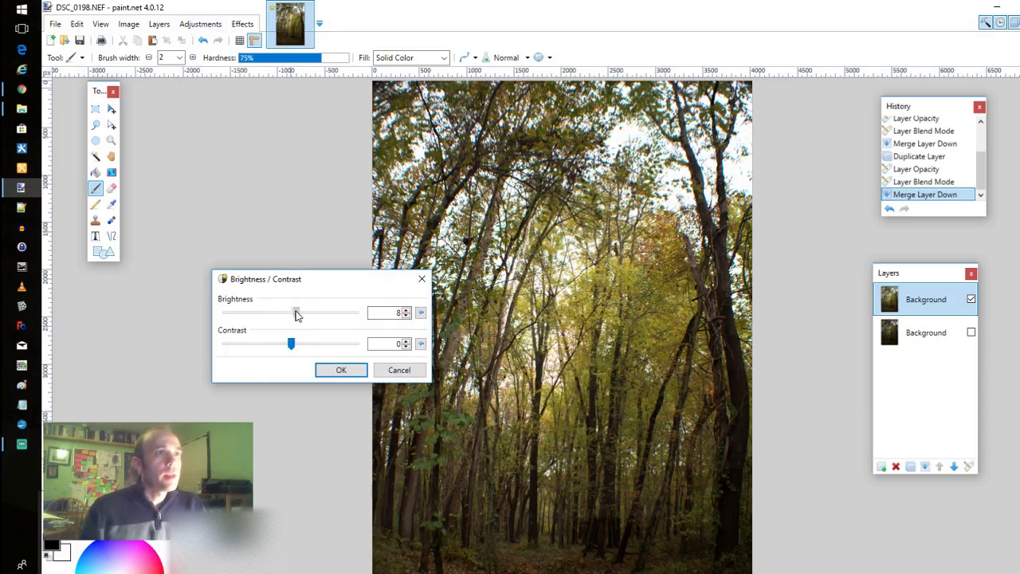
pyautogui.click(356, 369)
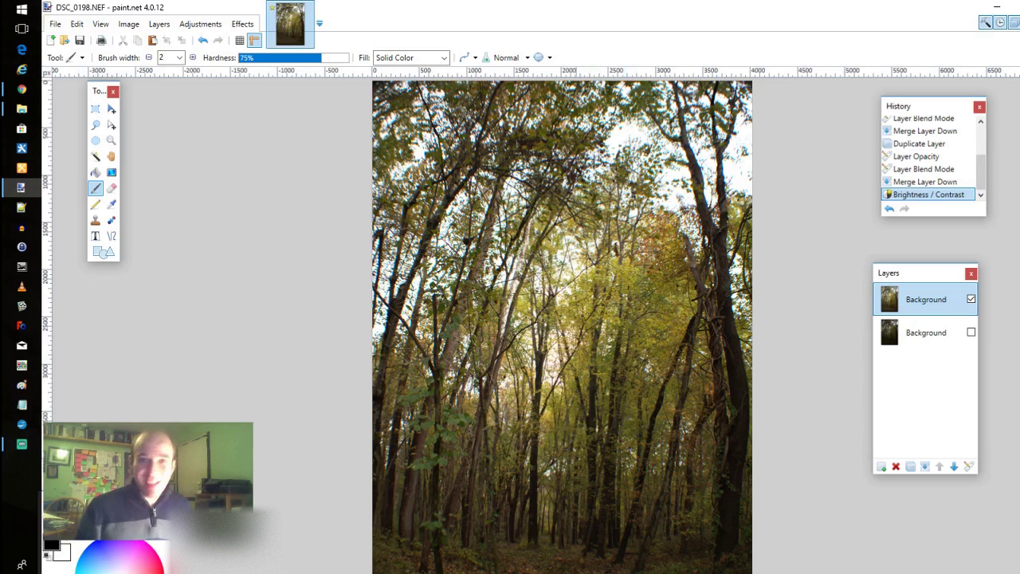
# Examine the edited photo's forest floor, tree trunks and canopy up close and as a whole.
pyautogui.scroll(5, 477, 551)
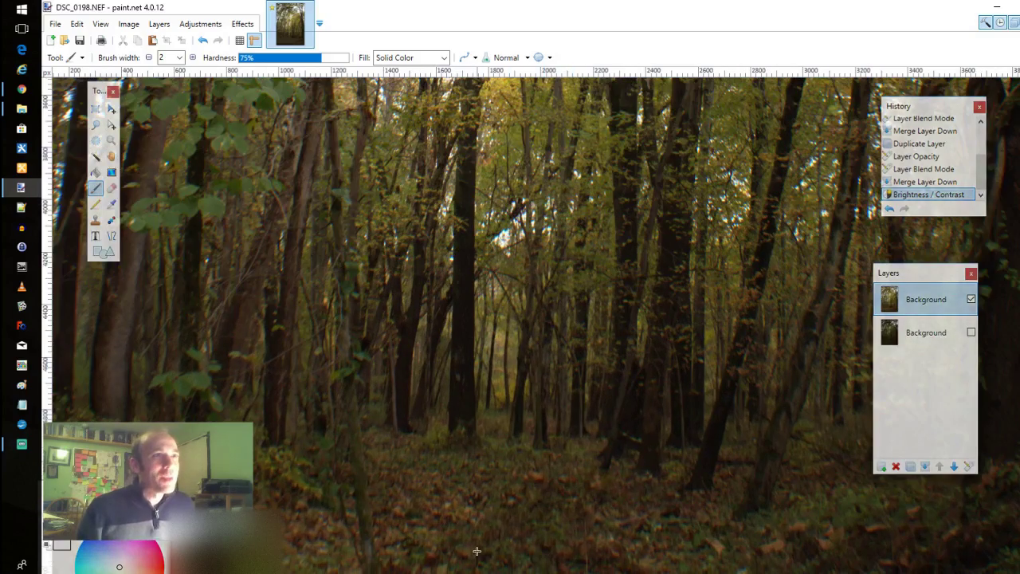
pyautogui.scroll(-4, 462, 500)
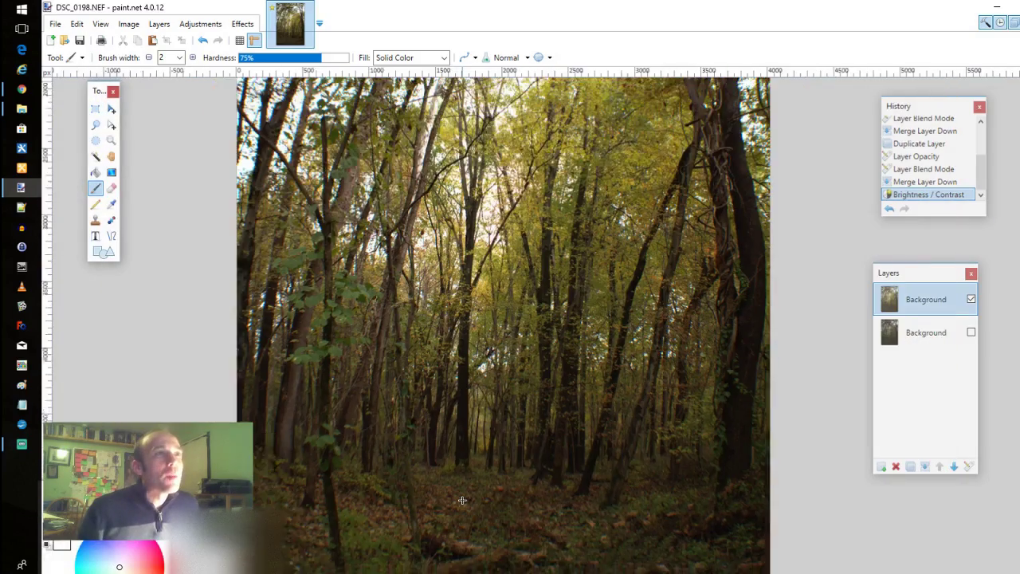
pyautogui.scroll(-1, 462, 500)
pyautogui.scroll(3, 500, 409)
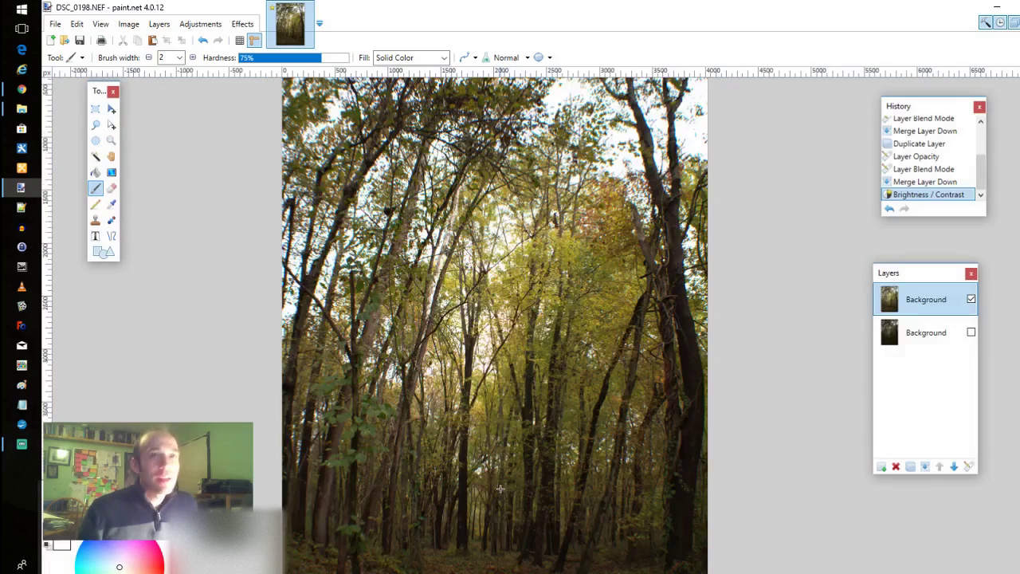
pyautogui.scroll(3, 500, 488)
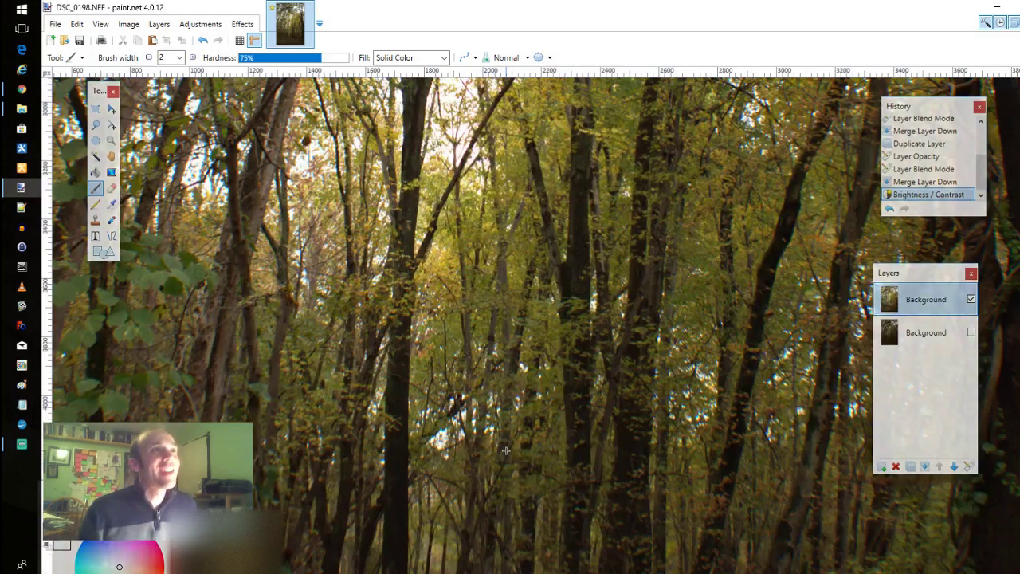
pyautogui.scroll(1, 490, 443)
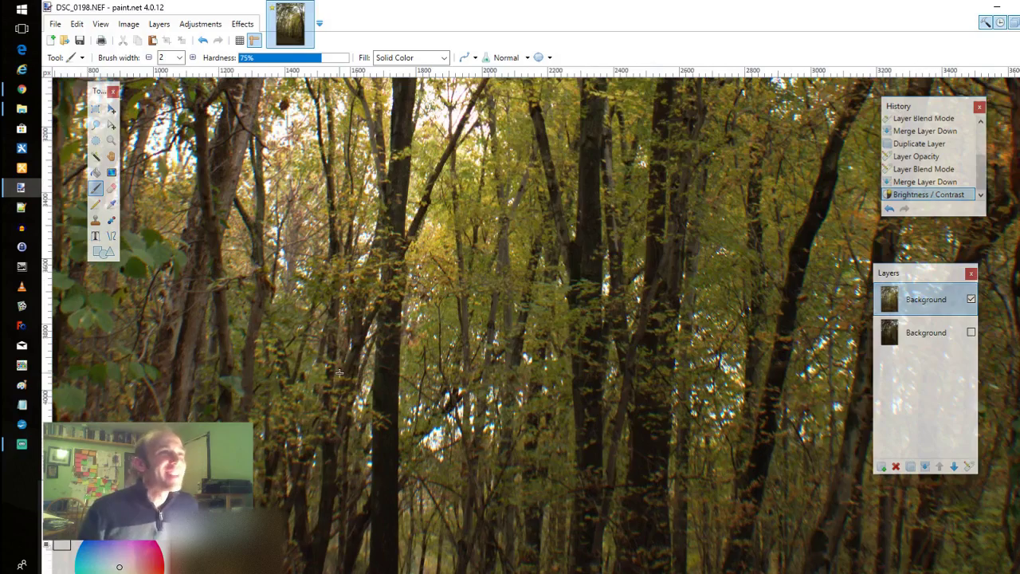
pyautogui.scroll(-2, 549, 331)
pyautogui.scroll(-2, 558, 342)
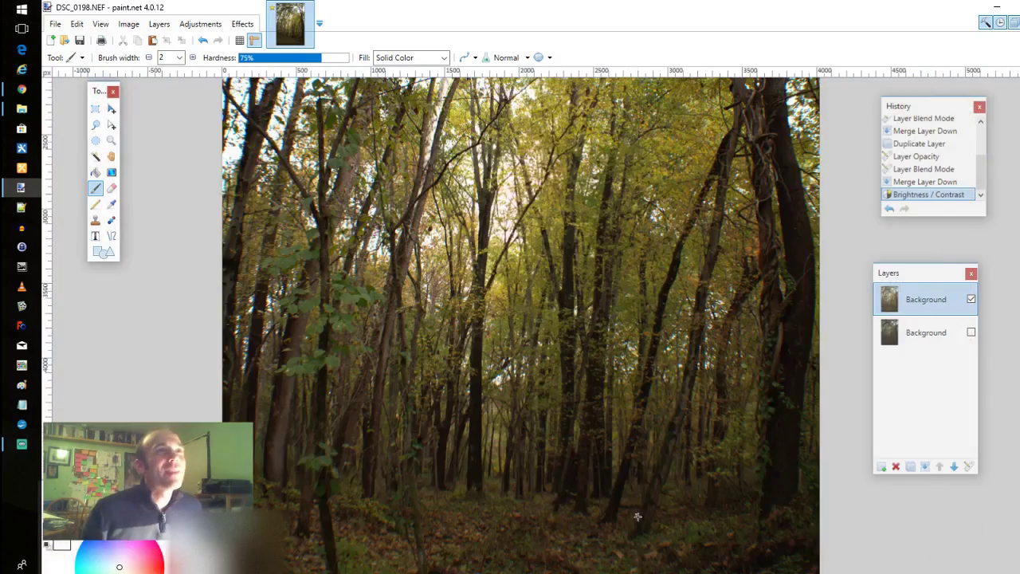
pyautogui.scroll(2, 637, 514)
pyautogui.scroll(-2, 423, 379)
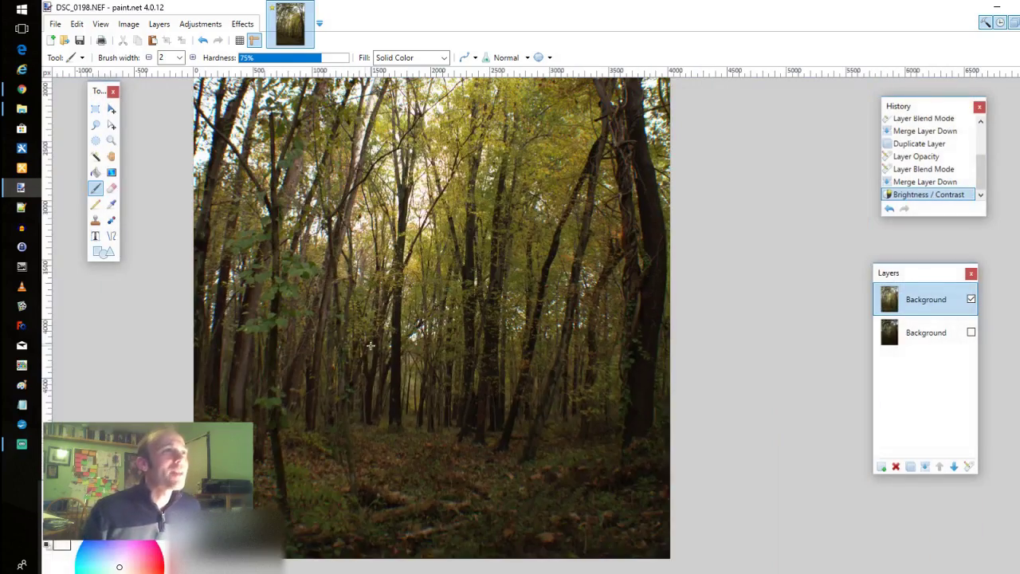
pyautogui.scroll(5, 368, 345)
pyautogui.scroll(1, 358, 340)
pyautogui.scroll(1, 435, 409)
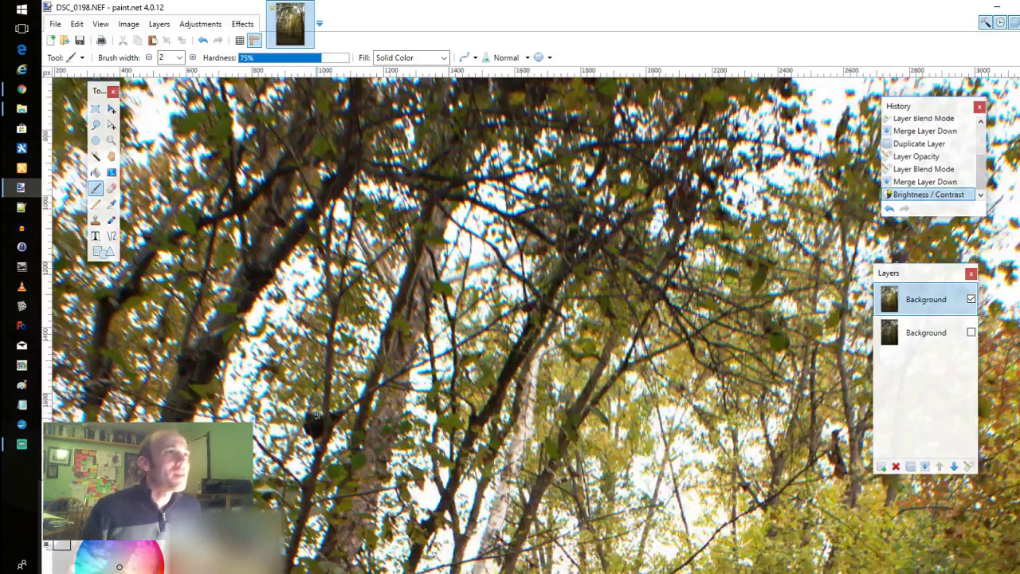
pyautogui.scroll(-2, 434, 410)
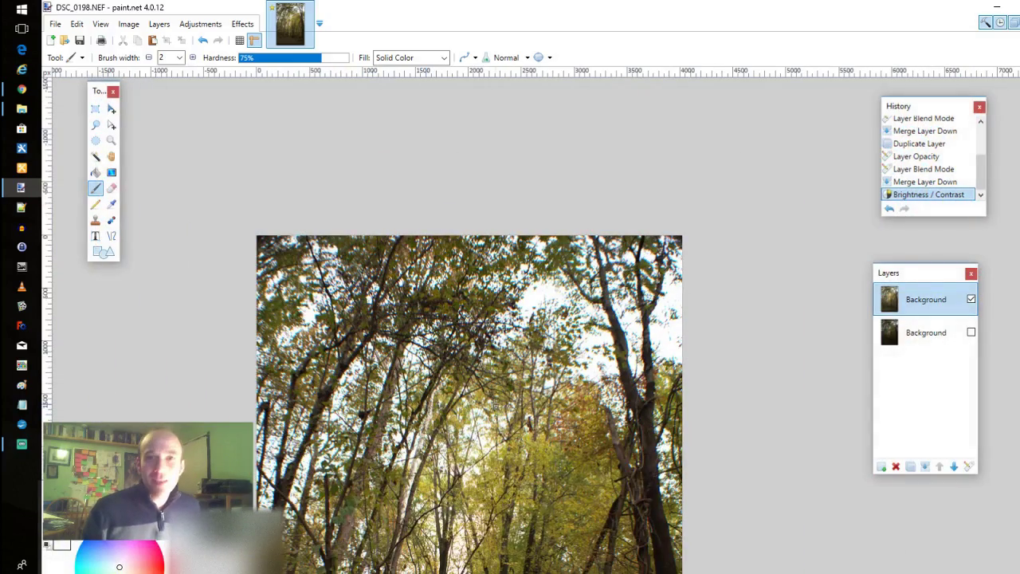
pyautogui.scroll(-5, 496, 405)
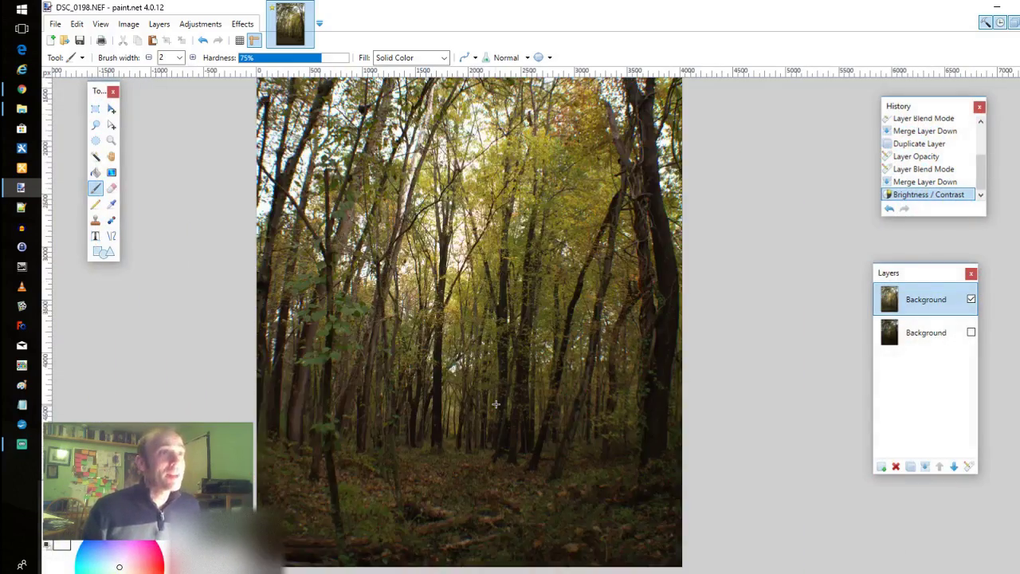
# Start a Vignette EH effect on the top layer with its offset at -0.02 and 0.07 and radius 1.30.
pyautogui.scroll(5, 496, 405)
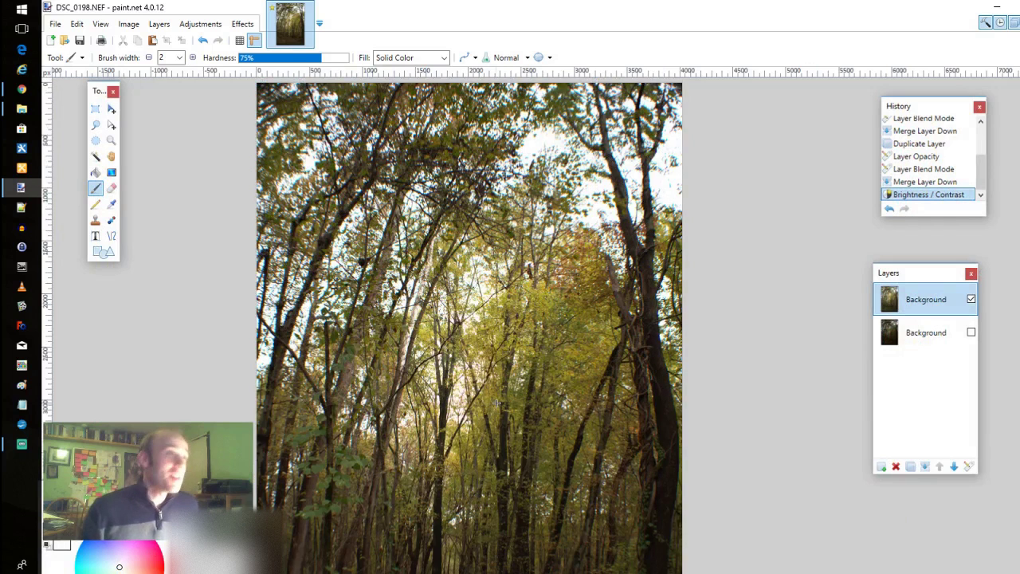
pyautogui.scroll(-2, 497, 402)
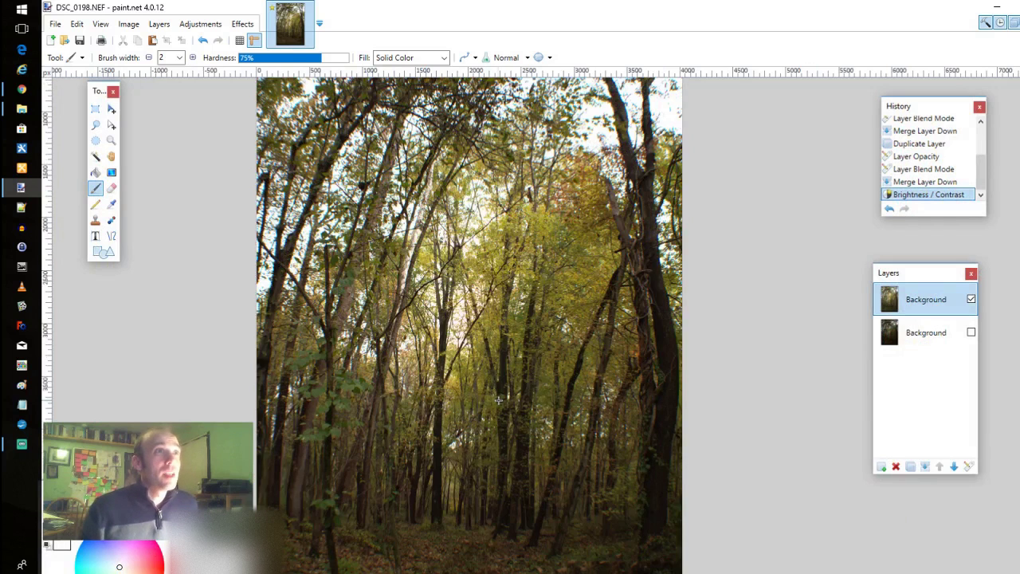
pyautogui.scroll(2, 497, 401)
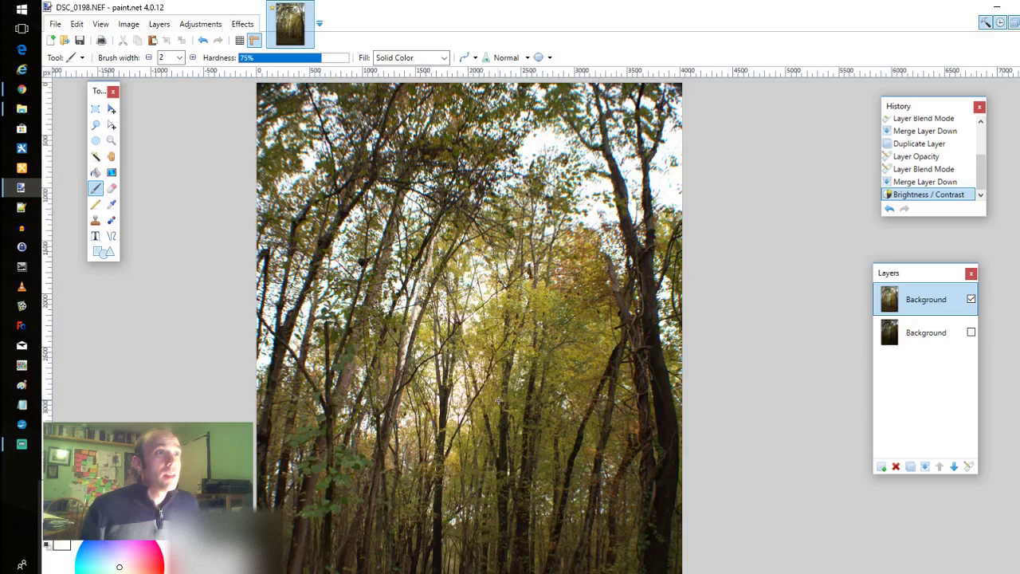
pyautogui.click(242, 24)
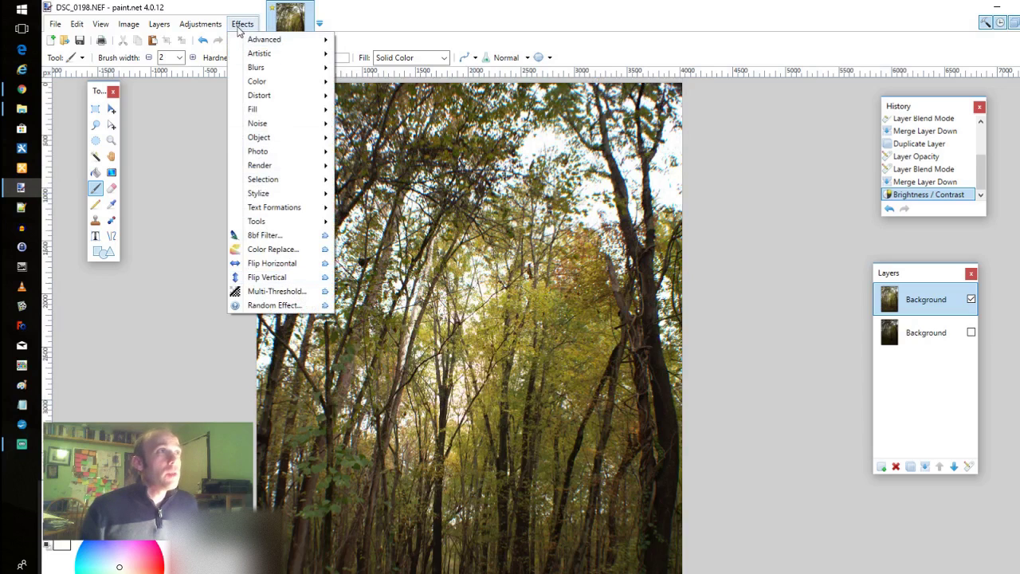
pyautogui.moveTo(311, 153)
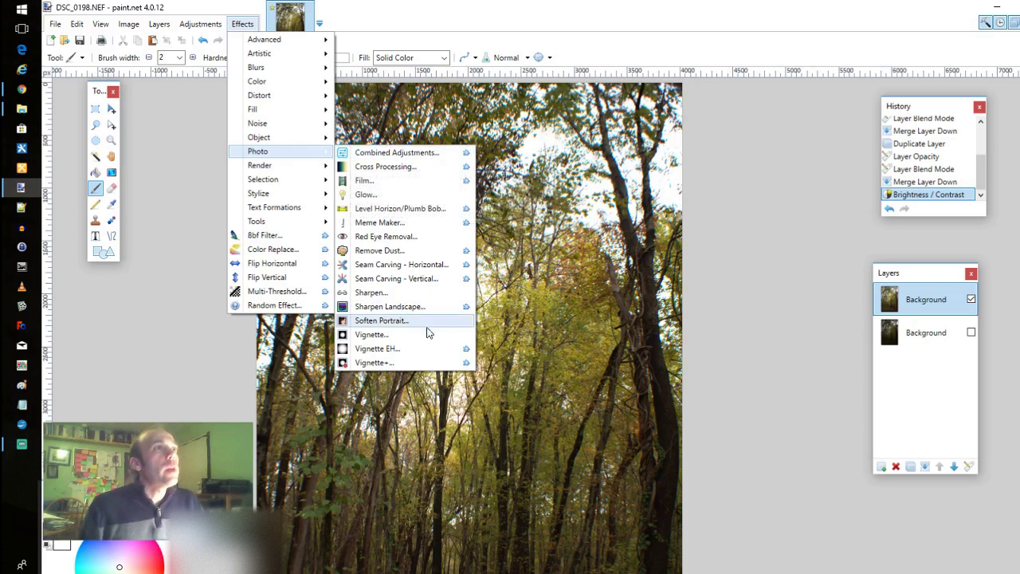
pyautogui.click(415, 348)
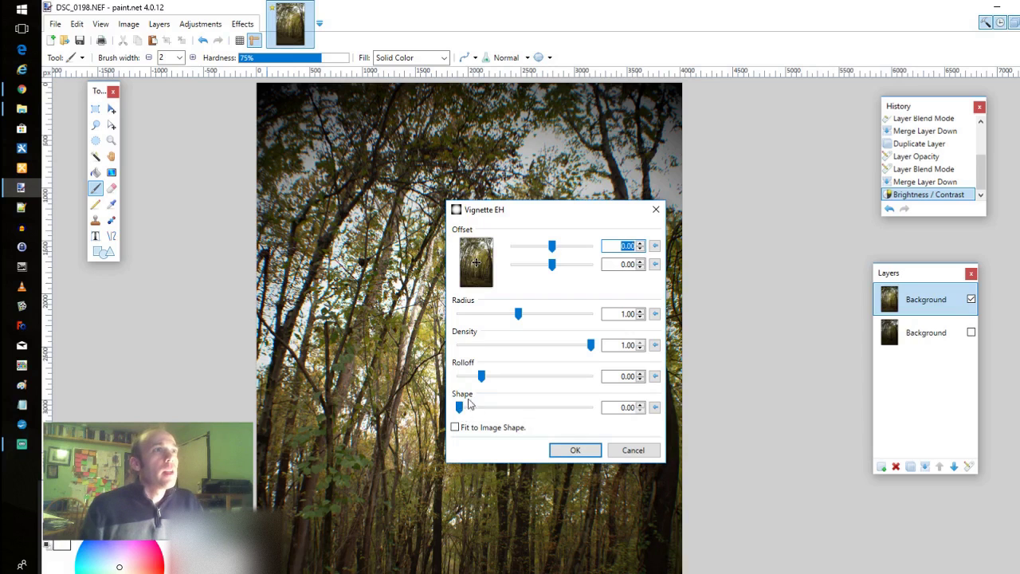
pyautogui.moveTo(475, 264); pyautogui.dragTo(475, 263)
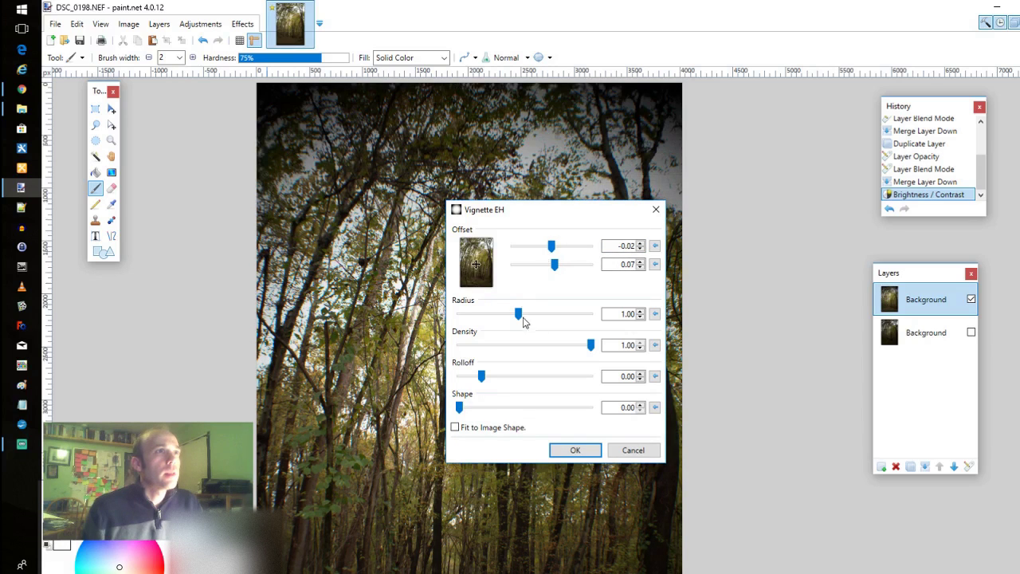
pyautogui.moveTo(519, 315); pyautogui.dragTo(526, 318)
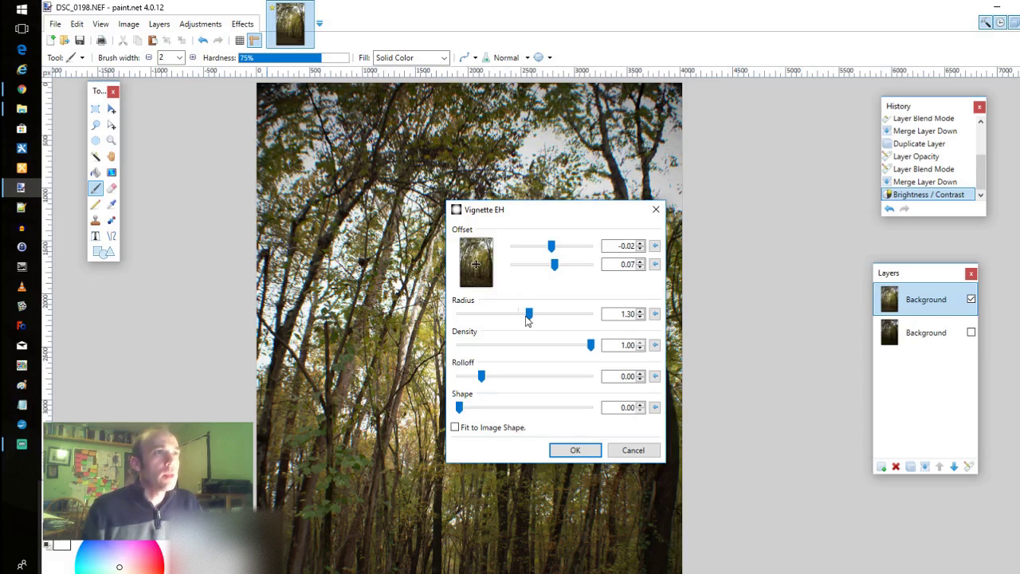
# Try a tighter vignette with vertical offset 0.22, radius 0.68 and density 0.94.
pyautogui.click(477, 268)
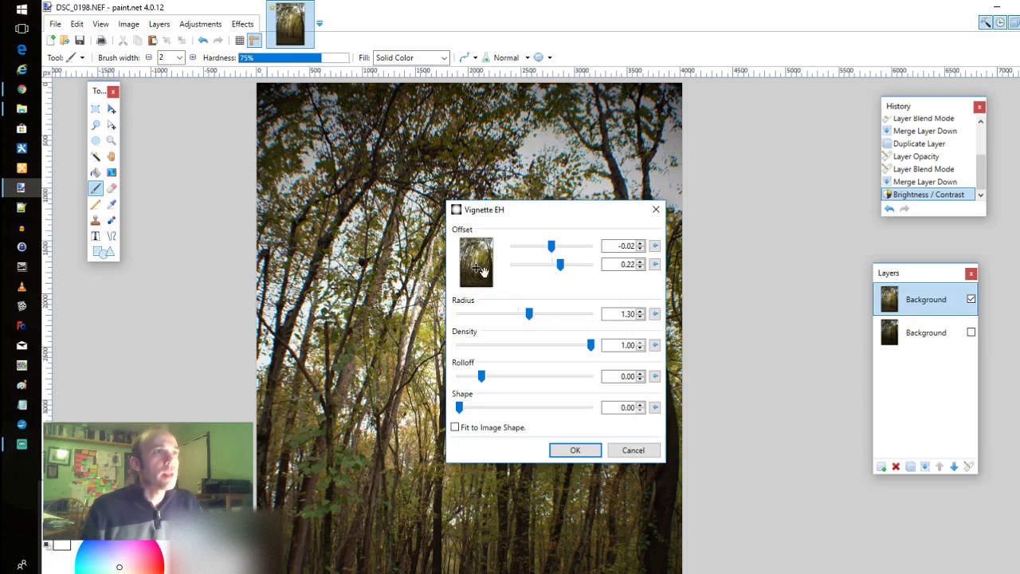
pyautogui.moveTo(529, 314); pyautogui.dragTo(520, 313)
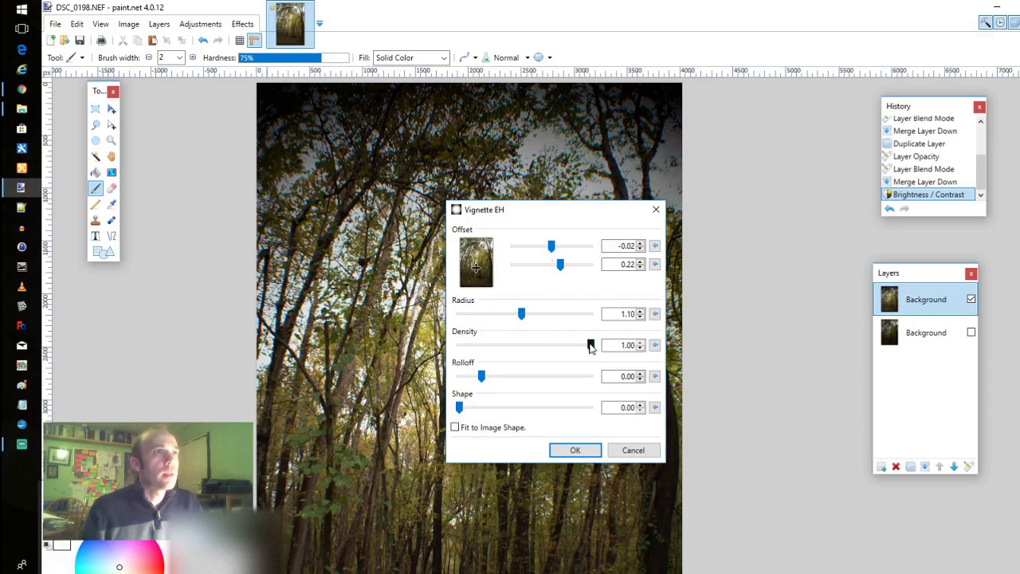
pyautogui.moveTo(589, 345); pyautogui.dragTo(582, 345)
pyautogui.moveTo(521, 313); pyautogui.dragTo(503, 319)
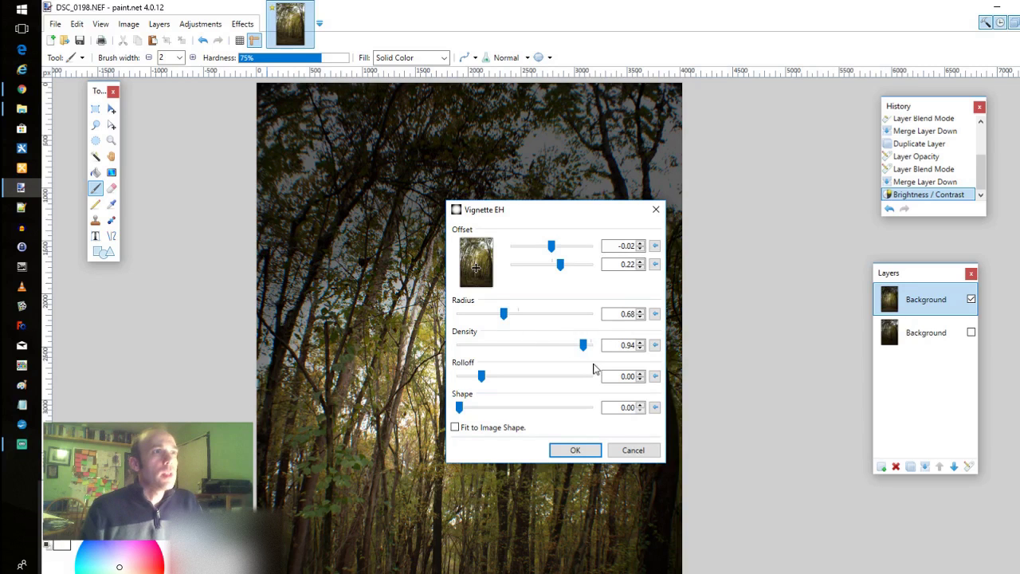
# Clear the dialog off the photo and try several vignette centres with radius 0.89, ending at offset -0.14 and 0.35.
pyautogui.moveTo(550, 219); pyautogui.dragTo(790, 290)
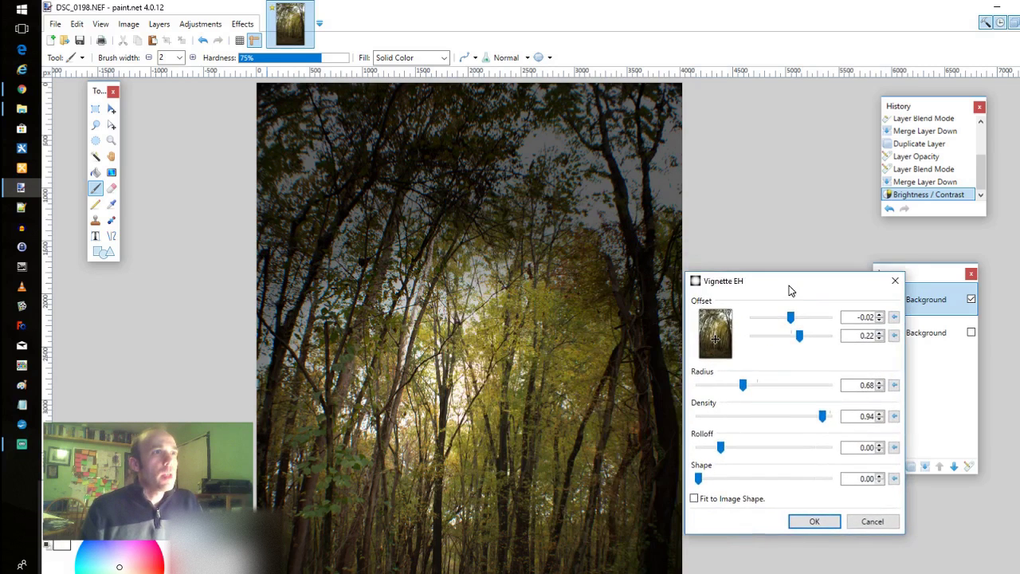
pyautogui.click(716, 345)
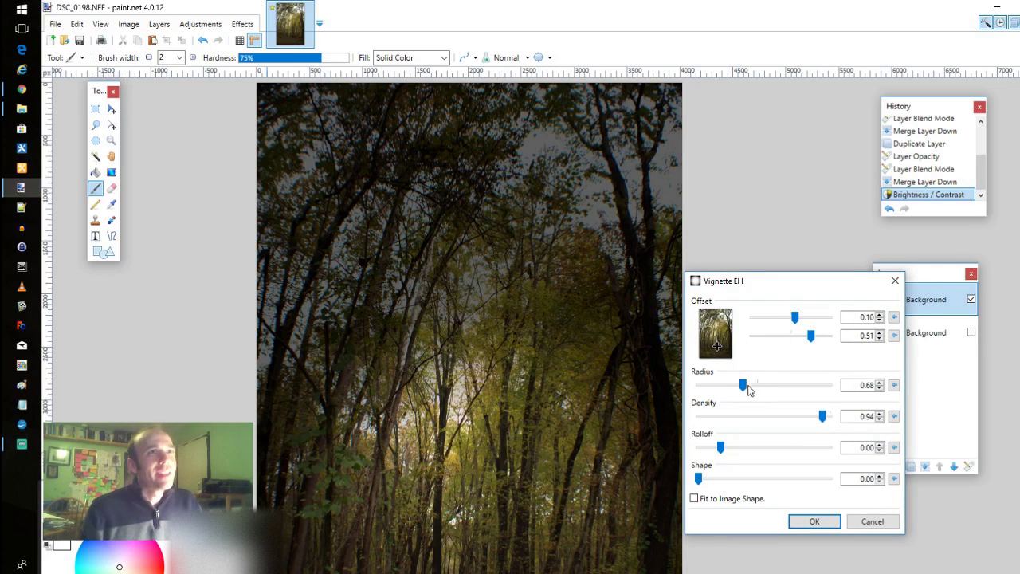
pyautogui.moveTo(743, 385); pyautogui.dragTo(753, 388)
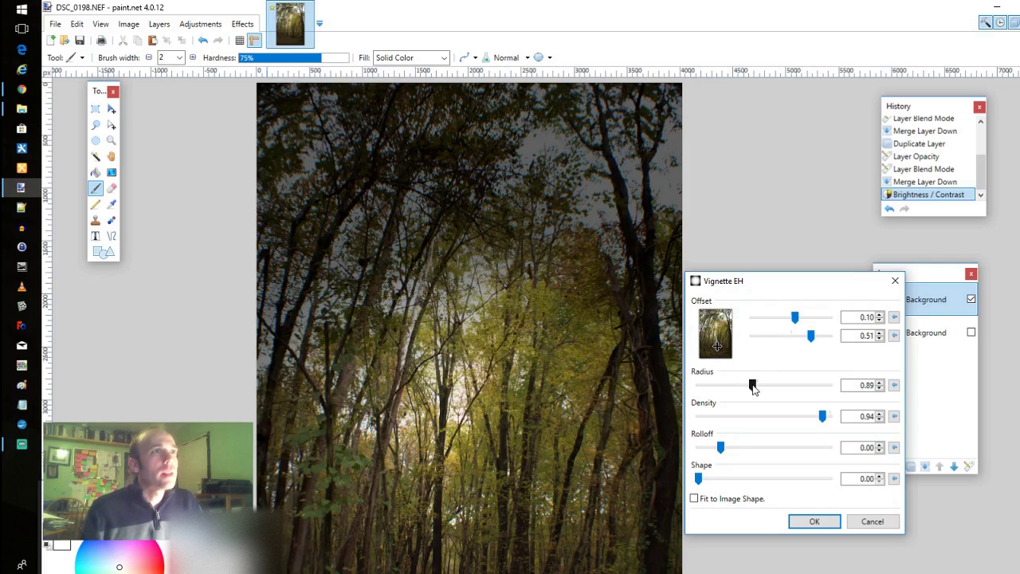
pyautogui.click(715, 341)
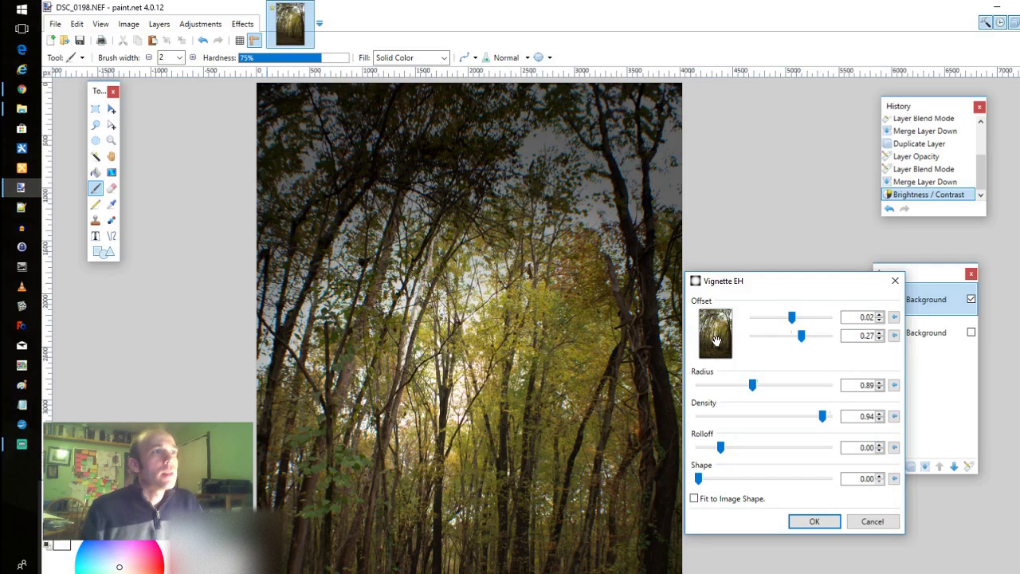
pyautogui.click(714, 334)
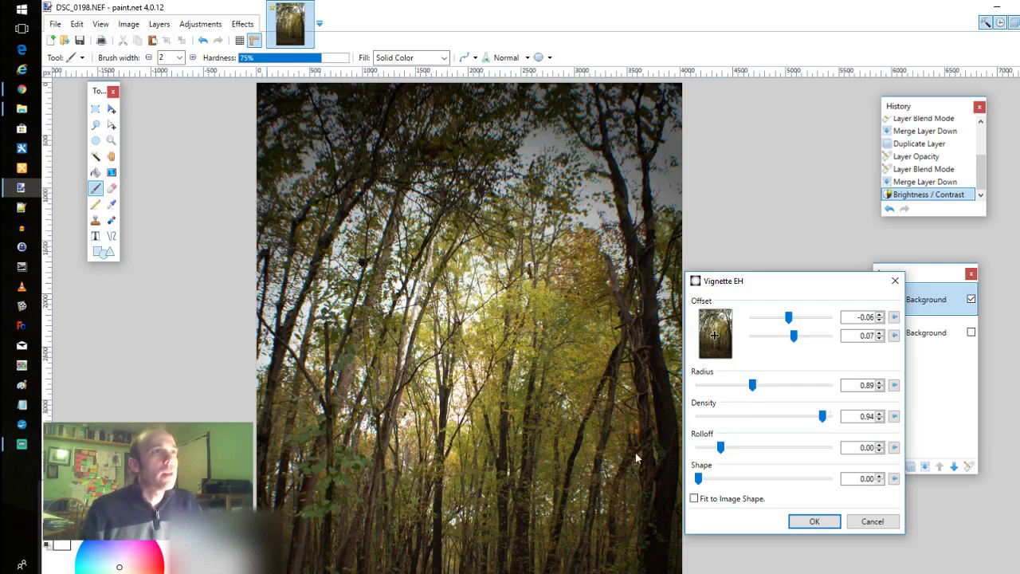
pyautogui.click(714, 342)
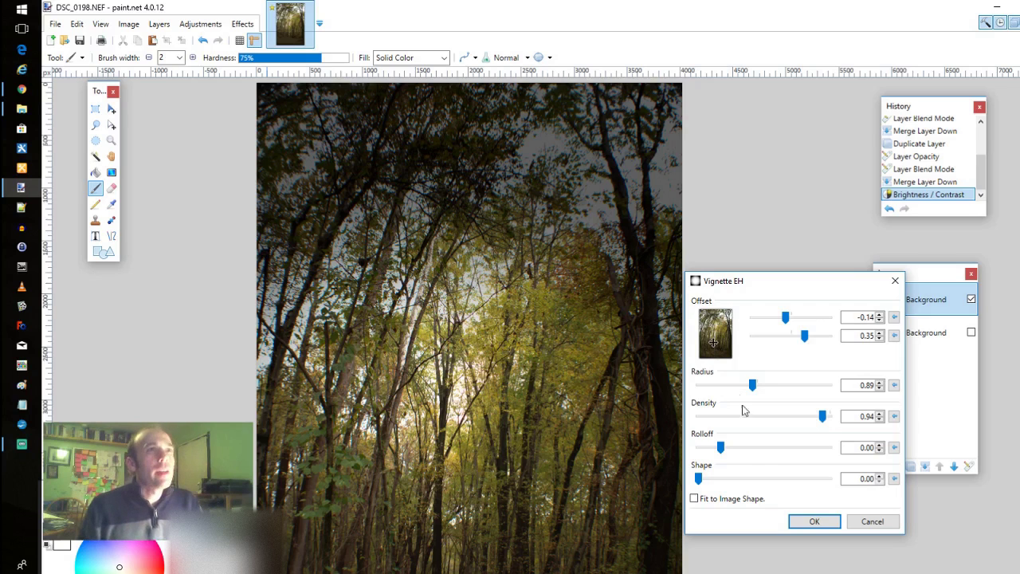
# Set the vignette's shape to 0.09 and density to 0.87, and recentre it at offset -0.02 and 0.30.
pyautogui.moveTo(699, 478); pyautogui.dragTo(713, 480)
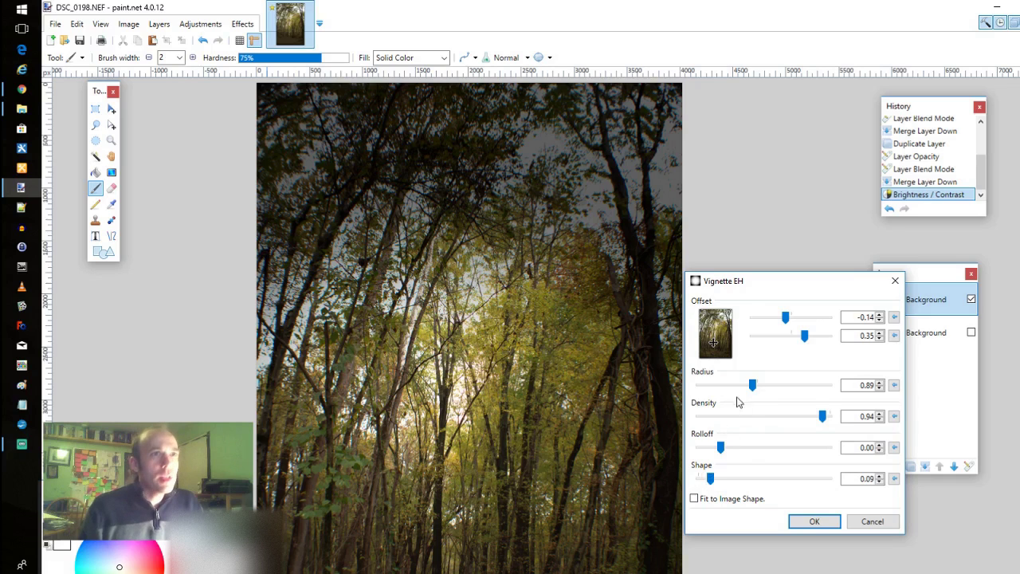
pyautogui.moveTo(824, 417); pyautogui.dragTo(817, 420)
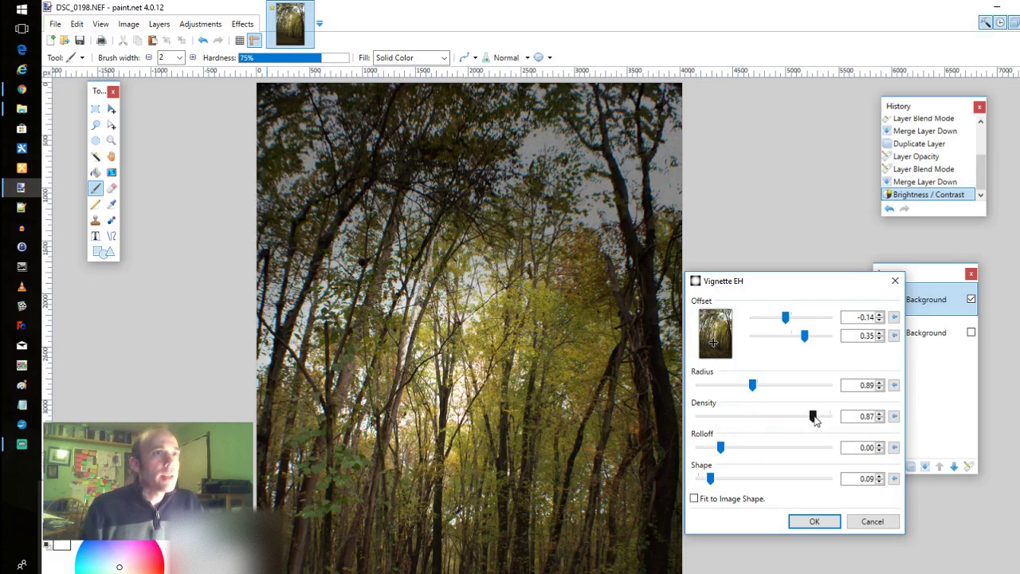
pyautogui.click(714, 344)
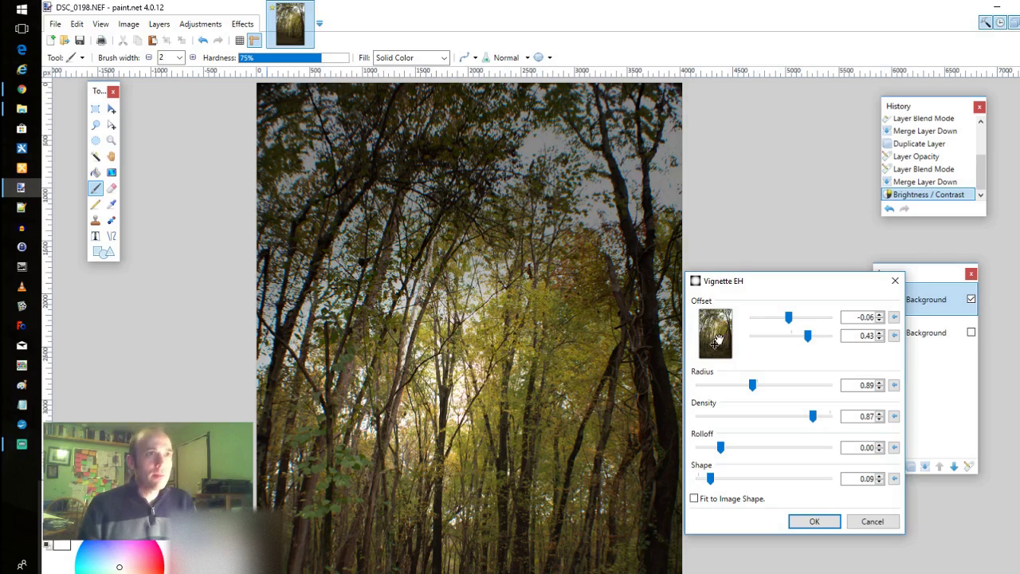
pyautogui.click(715, 341)
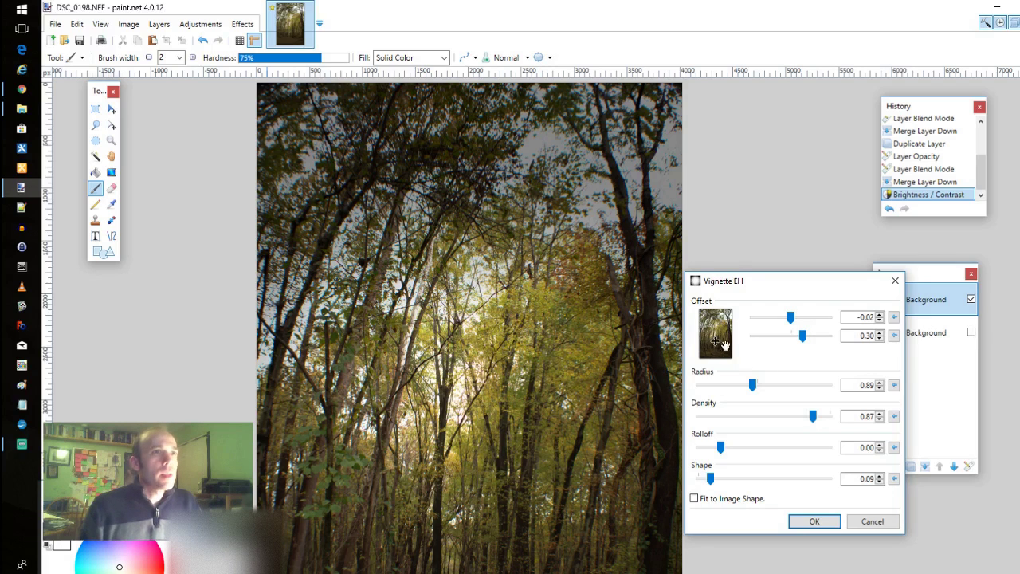
# Set the vignette's radius to 0.66 and density to 0.76, and apply the effect.
pyautogui.click(749, 389)
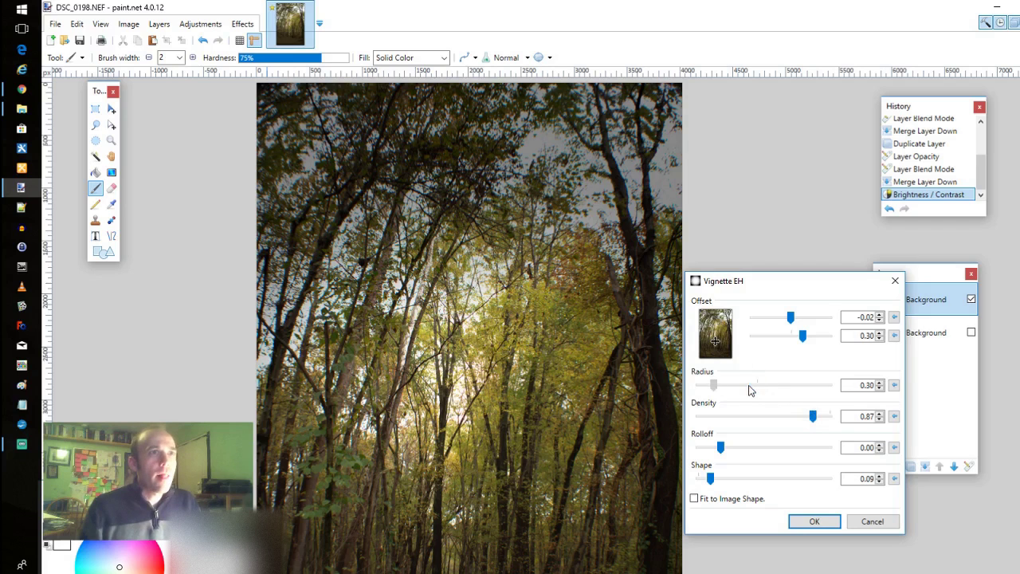
pyautogui.moveTo(713, 386); pyautogui.dragTo(743, 391)
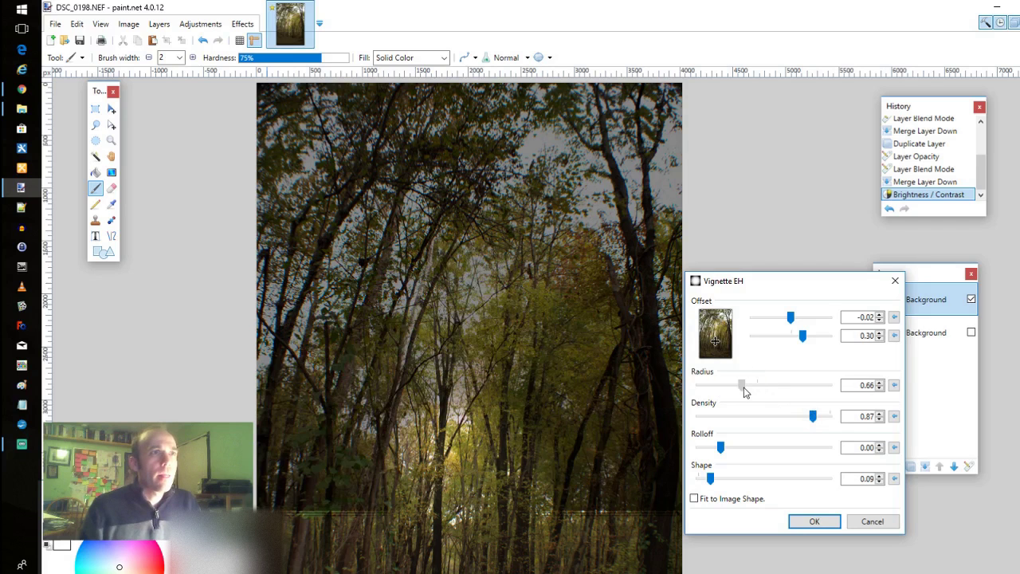
pyautogui.moveTo(814, 419); pyautogui.dragTo(798, 422)
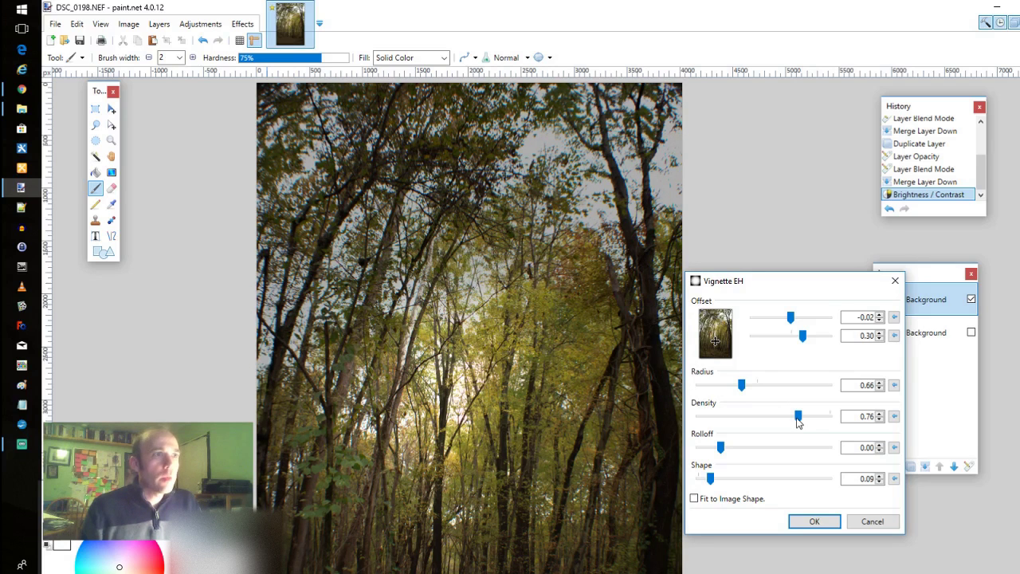
pyautogui.click(815, 521)
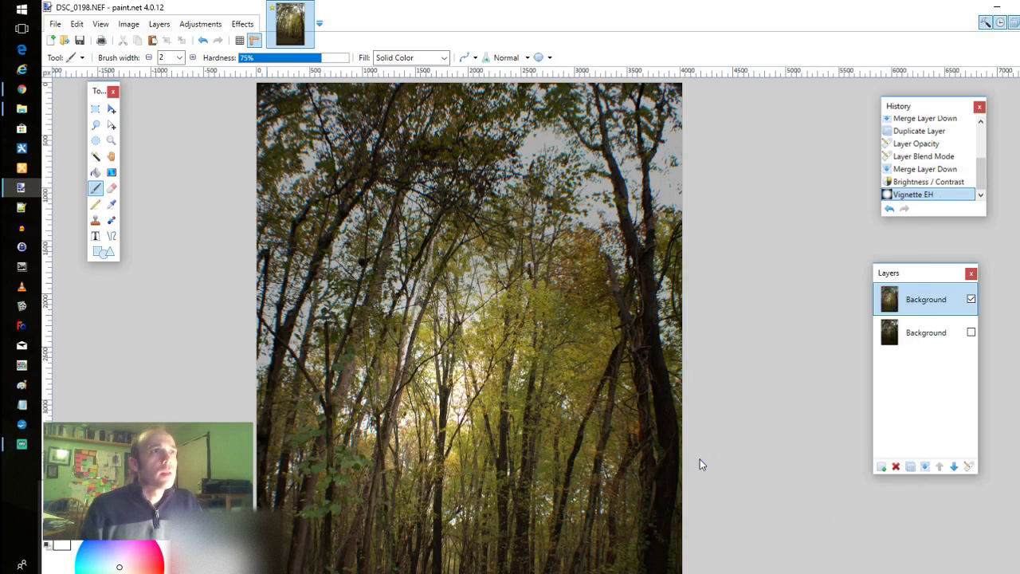
# Review the vignetted photo and apply a Vibrance adjustment with an amount of 113 to the top layer.
pyautogui.scroll(-3, 728, 436)
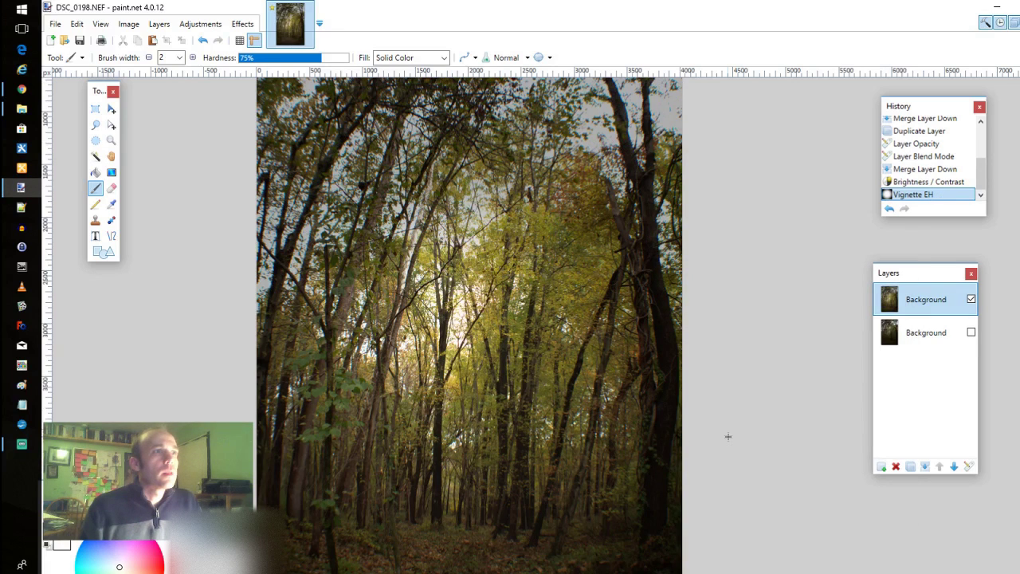
pyautogui.scroll(-3, 728, 436)
pyautogui.scroll(3, 727, 436)
pyautogui.scroll(3, 727, 436)
pyautogui.scroll(-3, 728, 436)
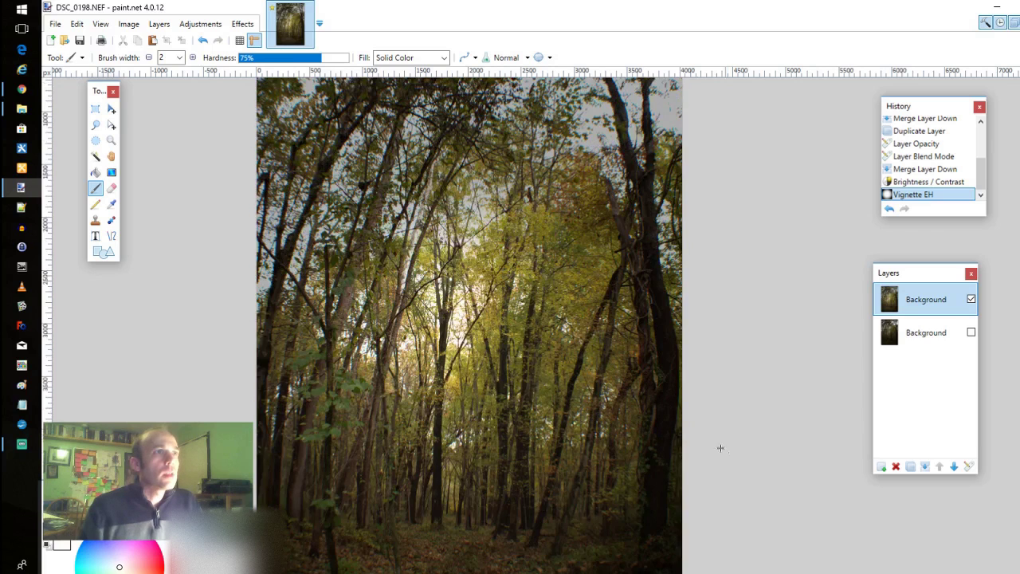
pyautogui.click(200, 24)
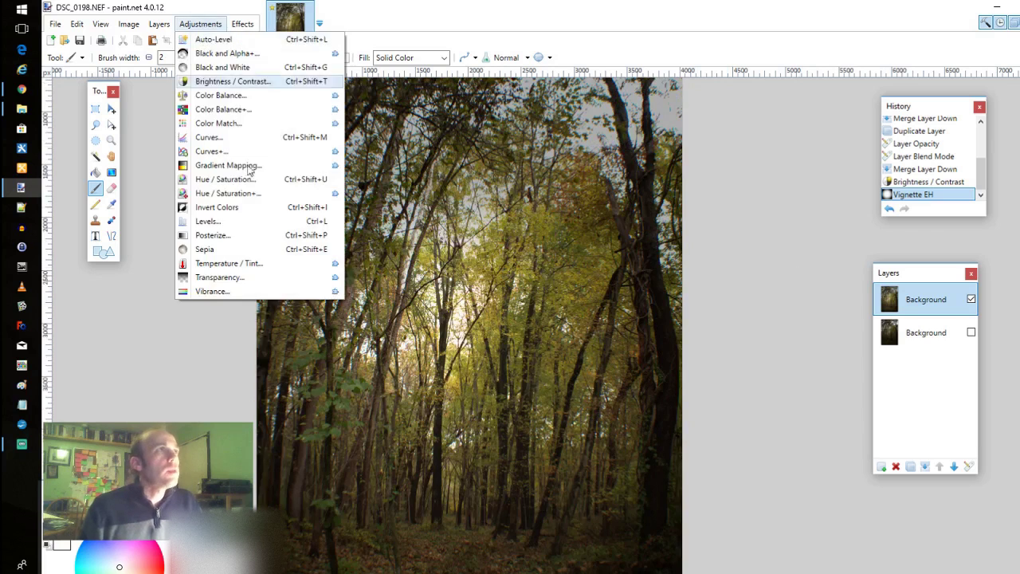
pyautogui.click(247, 290)
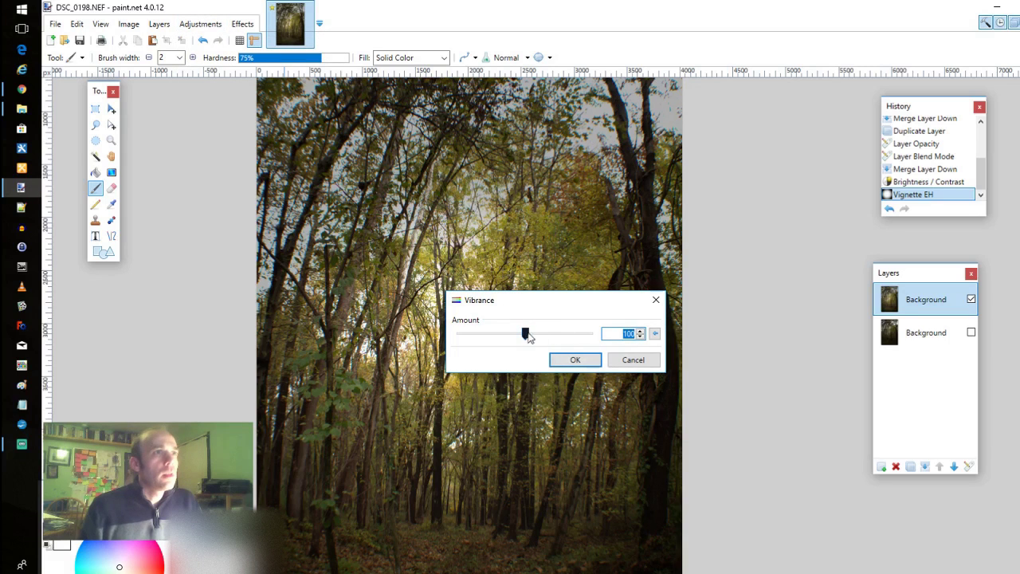
pyautogui.moveTo(526, 335); pyautogui.dragTo(539, 335)
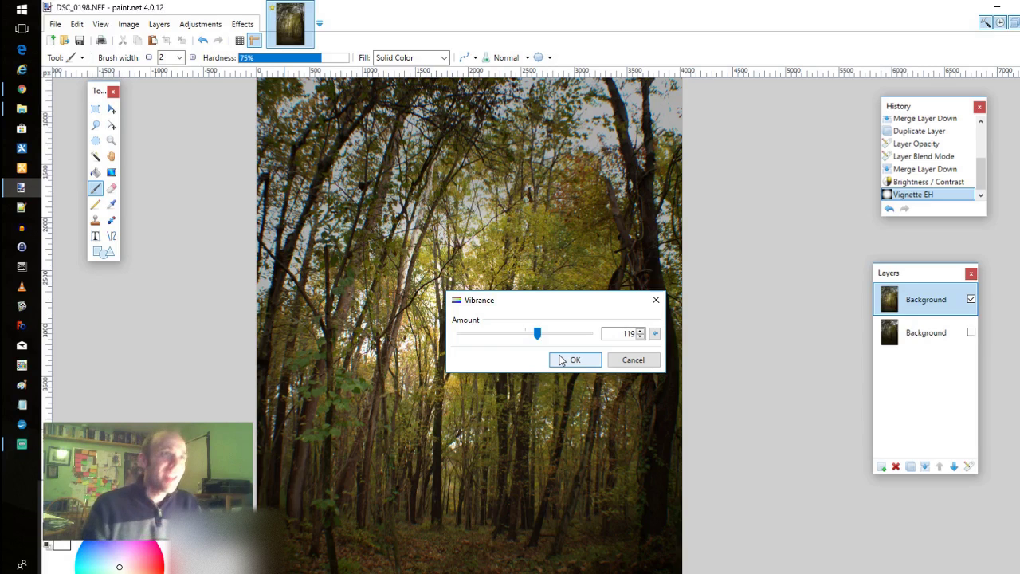
pyautogui.moveTo(537, 333); pyautogui.dragTo(533, 335)
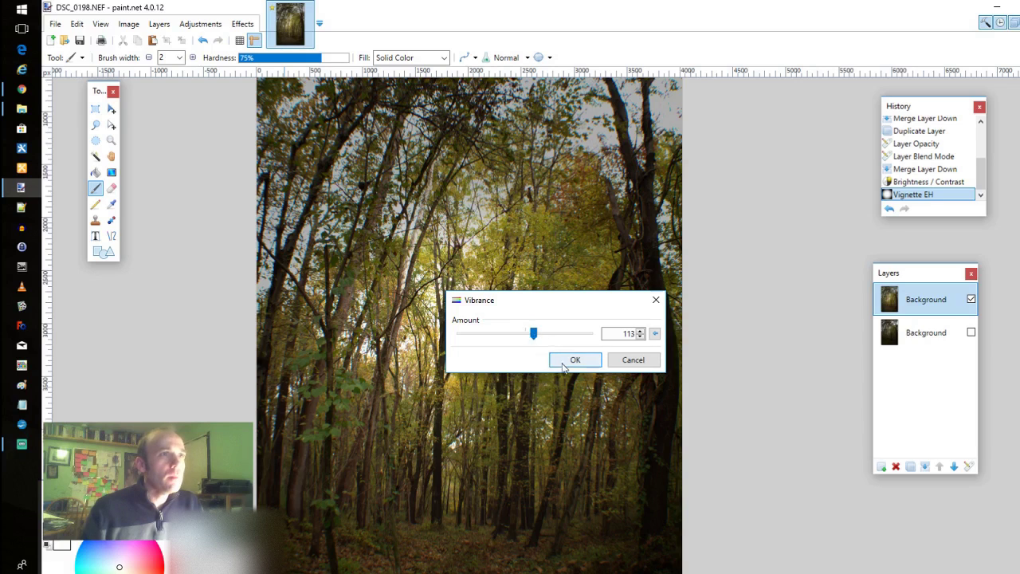
pyautogui.click(573, 360)
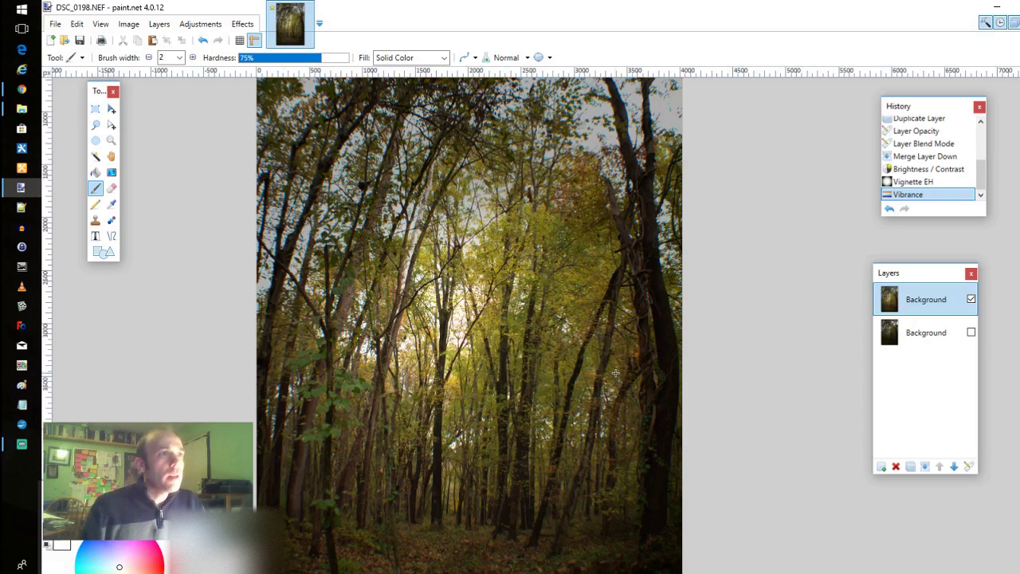